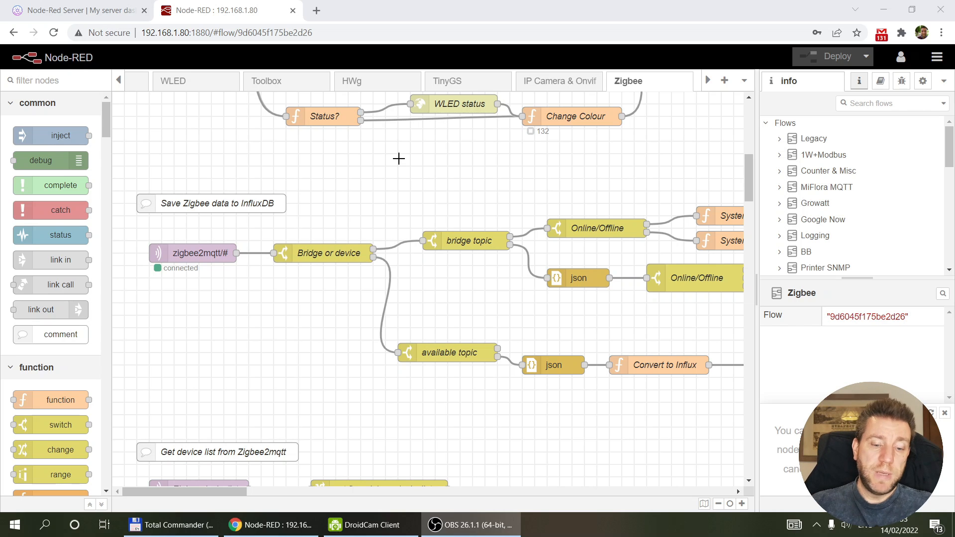
- Review the settings of the zigbee2mqtt/# MQTT input node in the Save Zigbee data to InfluxDB flow
left_click(719, 505)
left_click(719, 504)
left_click_drag(238, 491, 210, 495)
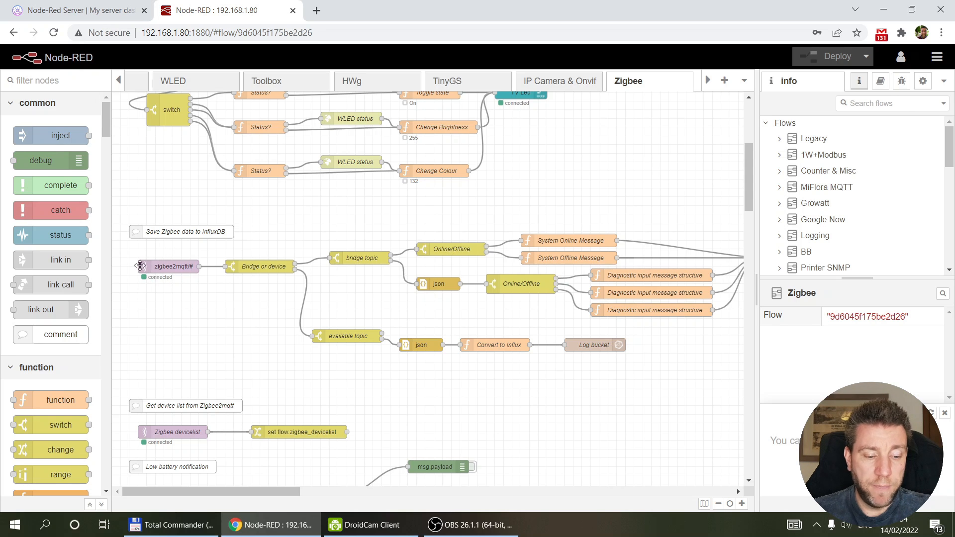
left_click_drag(126, 251, 204, 306)
left_click(204, 306)
left_click(163, 266)
double_click(163, 266)
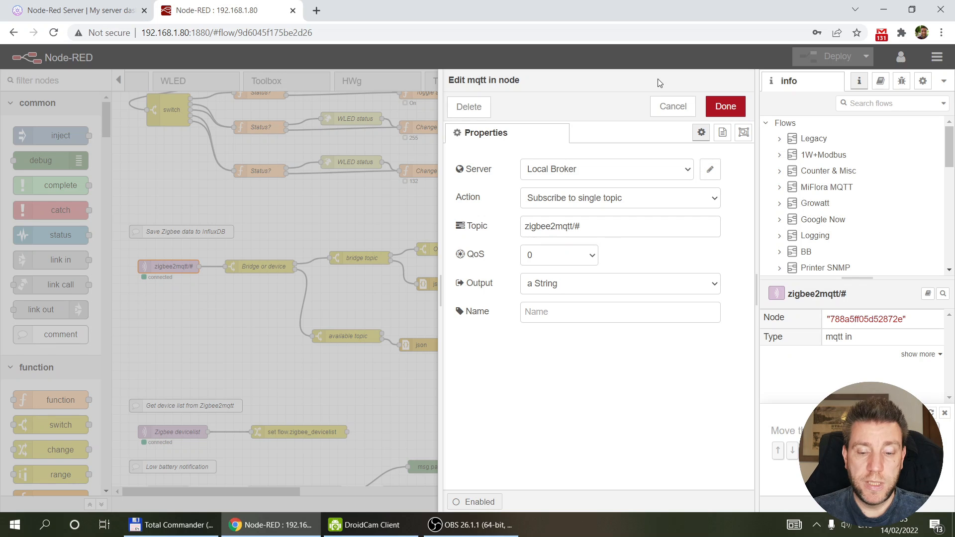
left_click(663, 109)
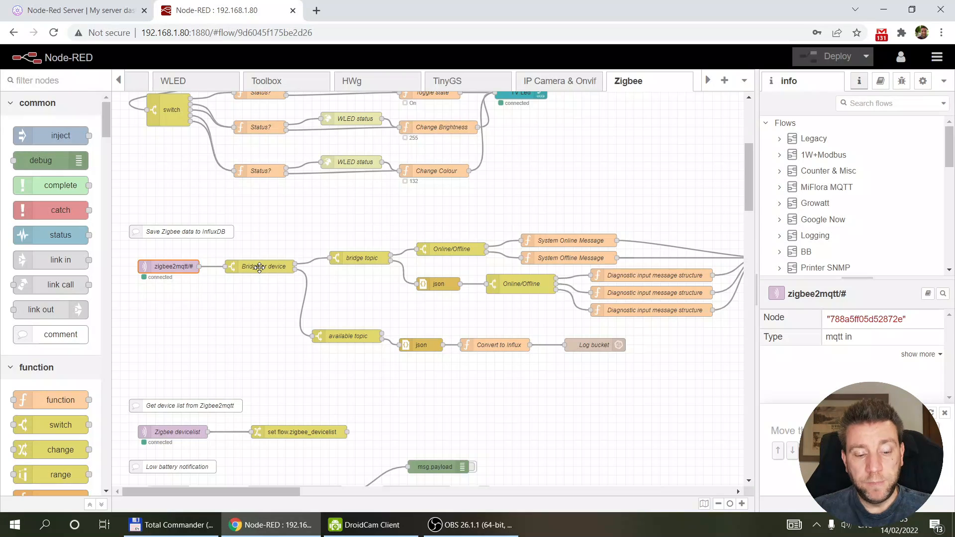
- Review the rules of the Bridge or device switch node and look up the bridge topic under zigbee2mqtt in MQTT Explorer
double_click(259, 268)
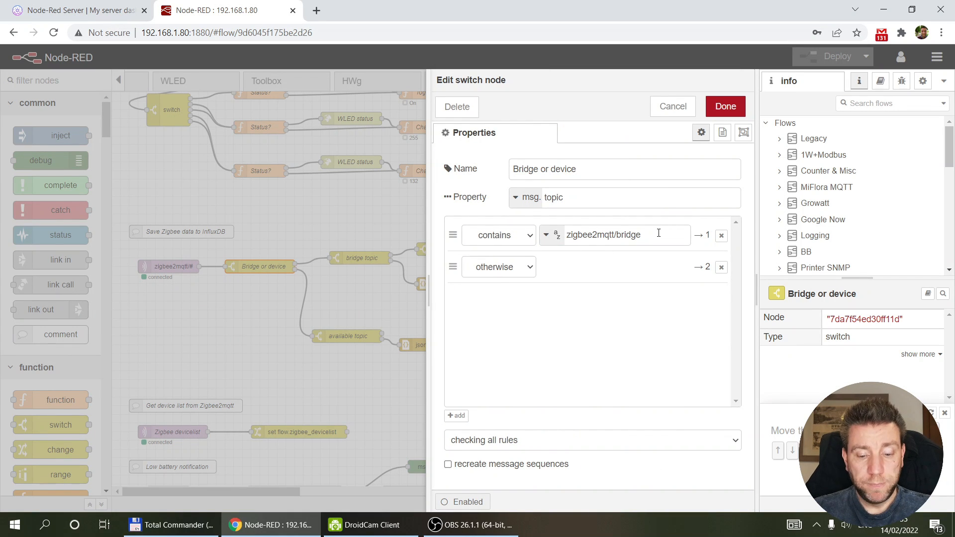
key("alt+space")
type("mqtt")
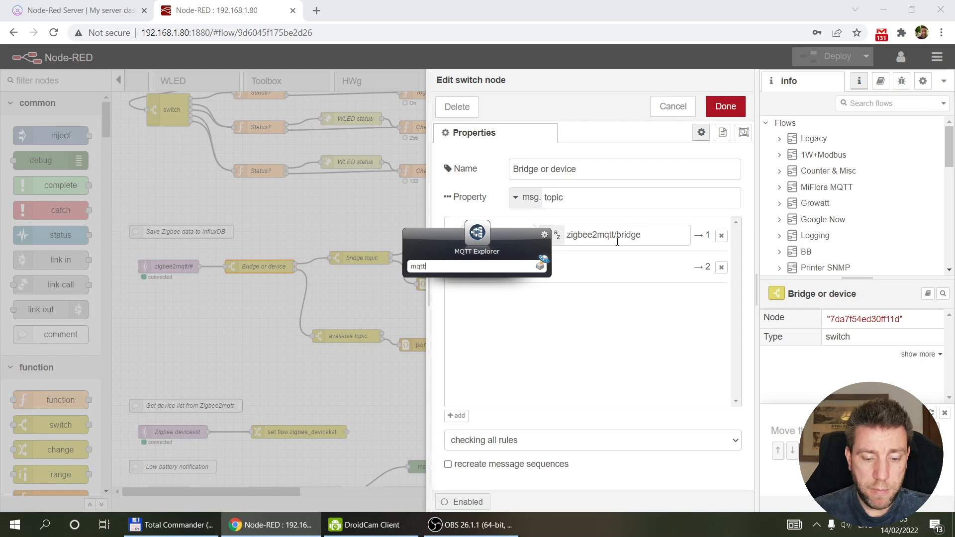
key("Return")
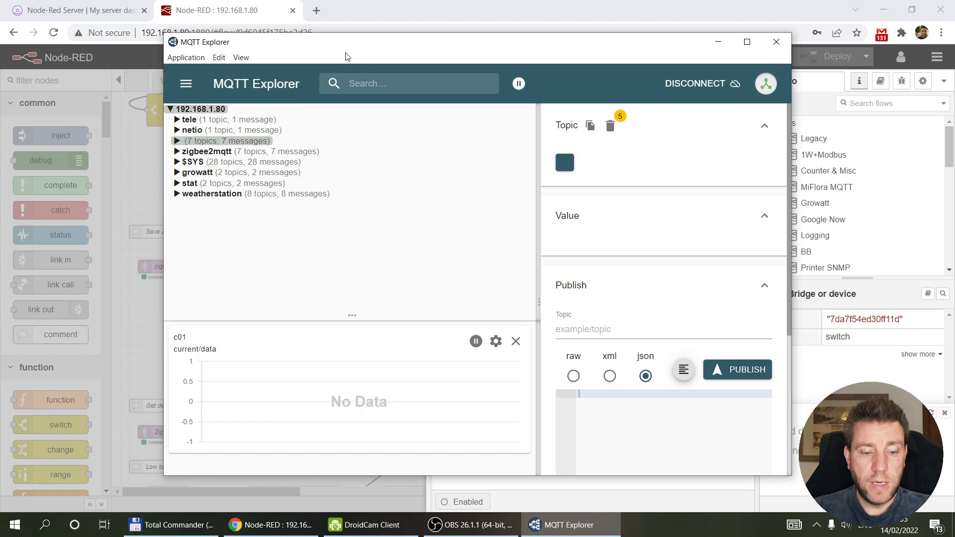
left_click(252, 144)
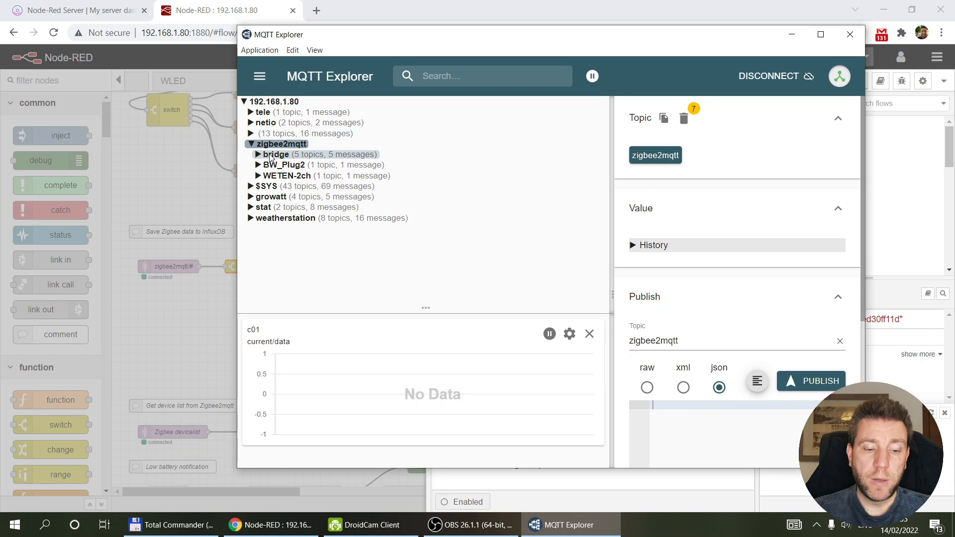
left_click(175, 204)
left_click(725, 105)
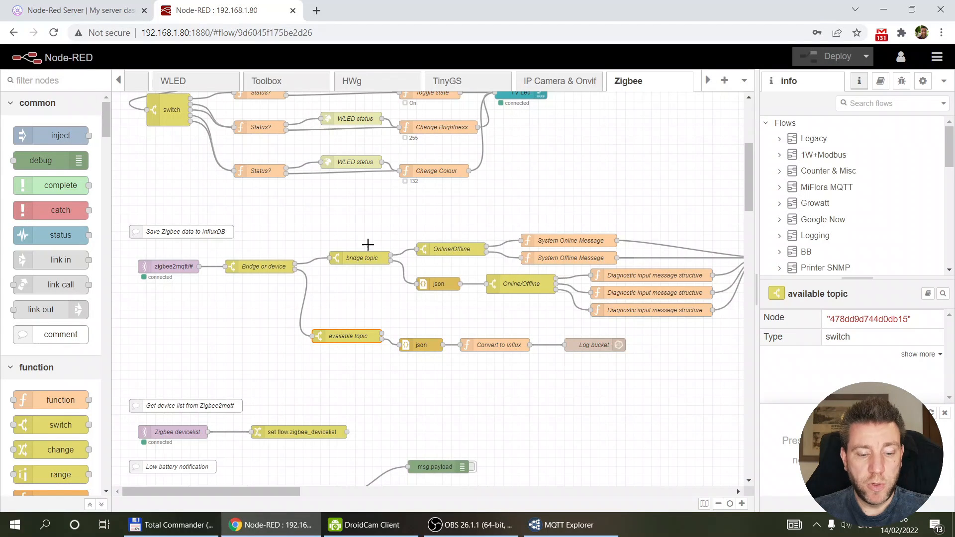
- Examine the rules of the bridge topic switch and the Online/Offline switch that follows its state output, leaving both unchanged
double_click(357, 258)
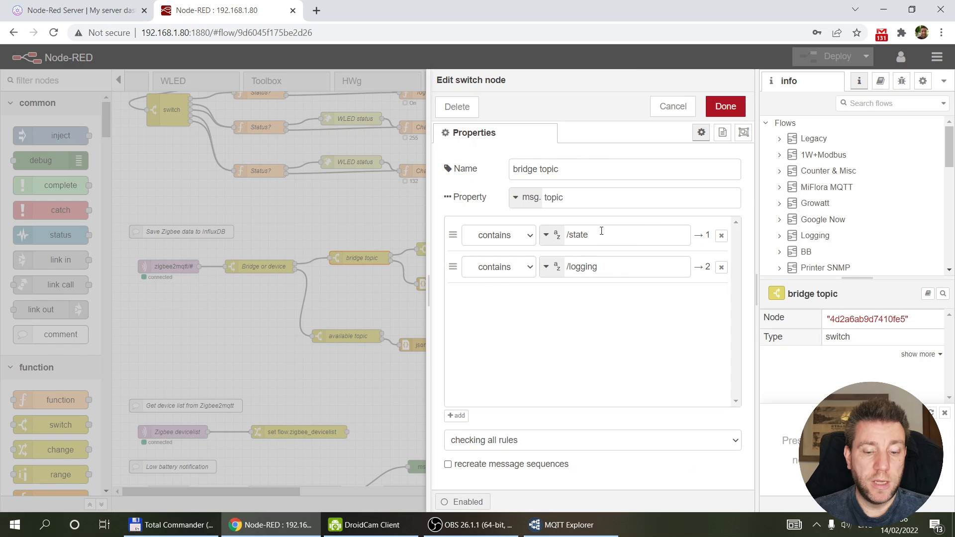
left_click(673, 107)
double_click(500, 251)
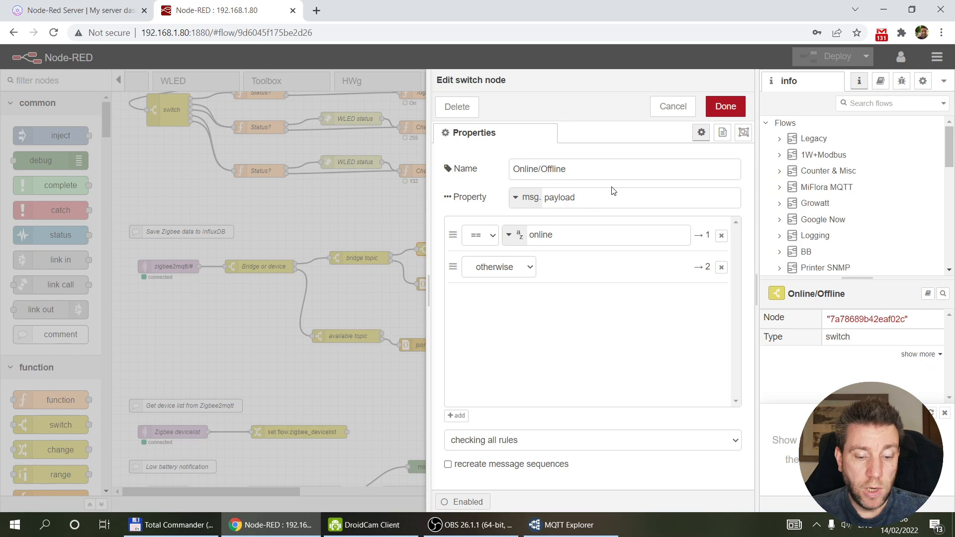
left_click(672, 106)
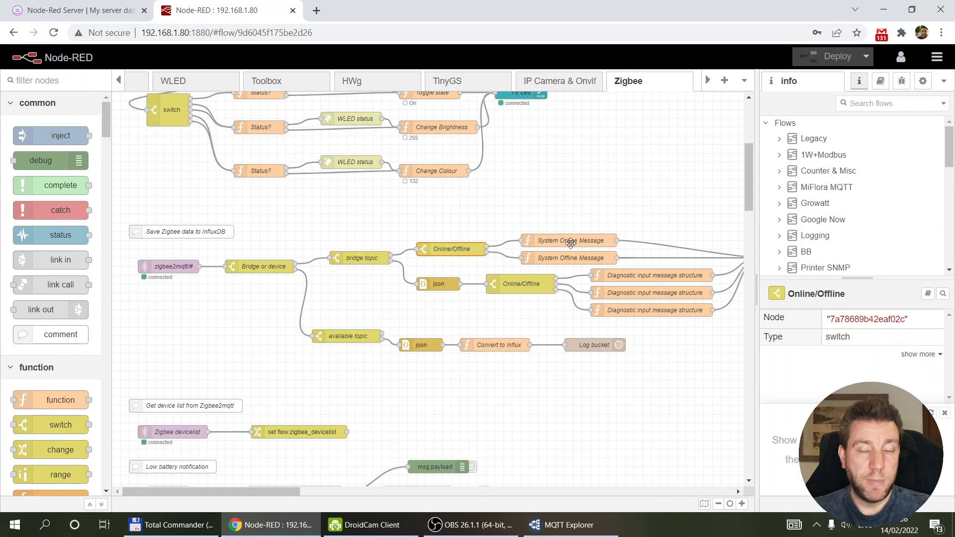
- Review the message code in the System Online Message function node and close it without changes
double_click(570, 241)
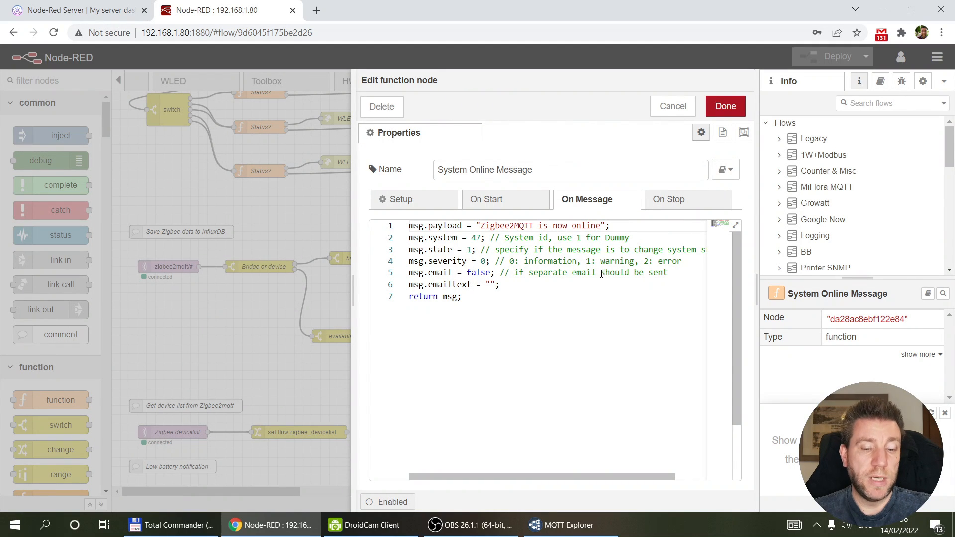
left_click_drag(462, 298, 401, 219)
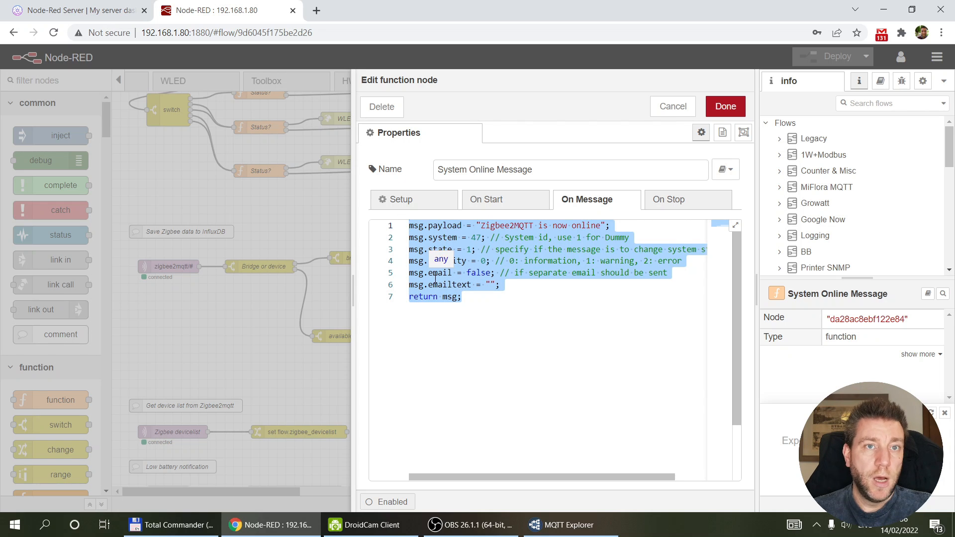
left_click(479, 301)
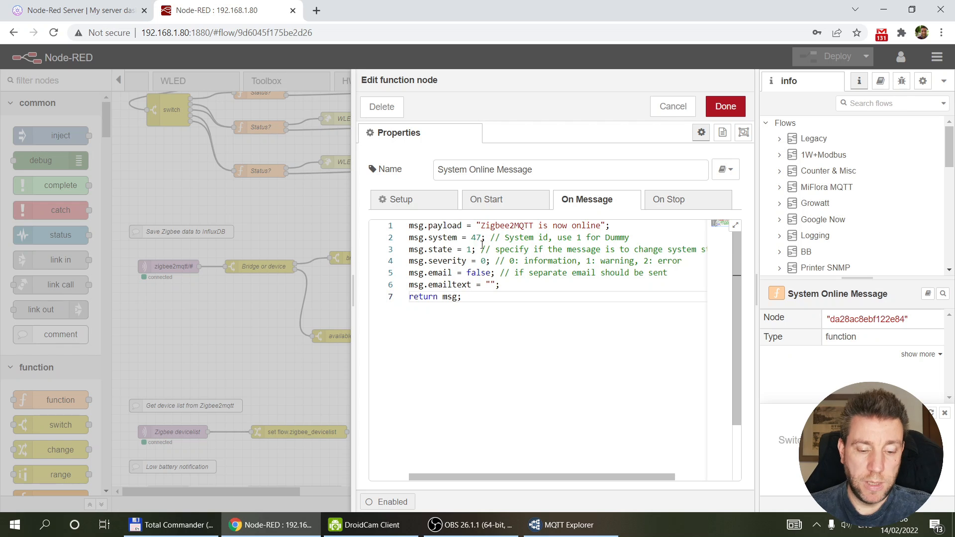
left_click(658, 107)
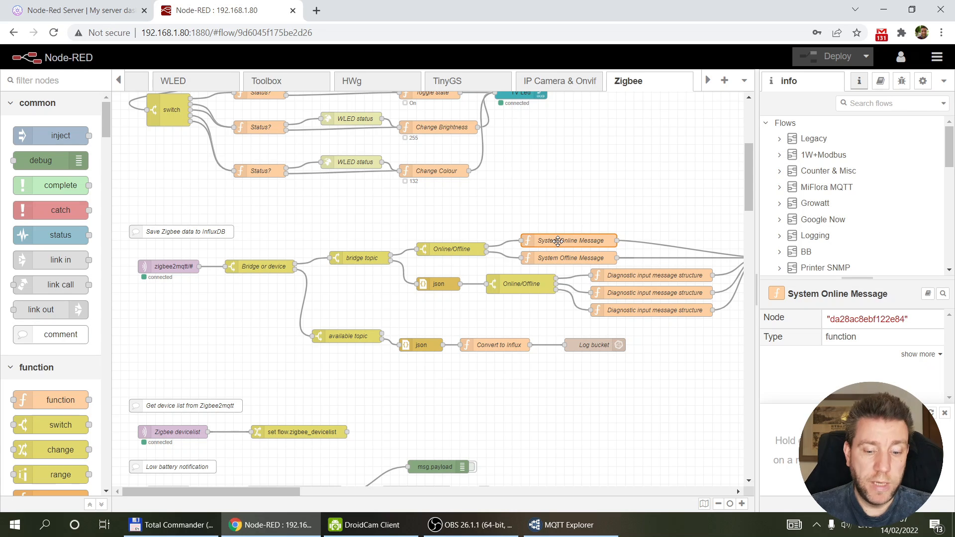
- Recheck the bridge topic switch rules against the topics listed under zigbee2mqtt/bridge in MQTT Explorer
double_click(354, 258)
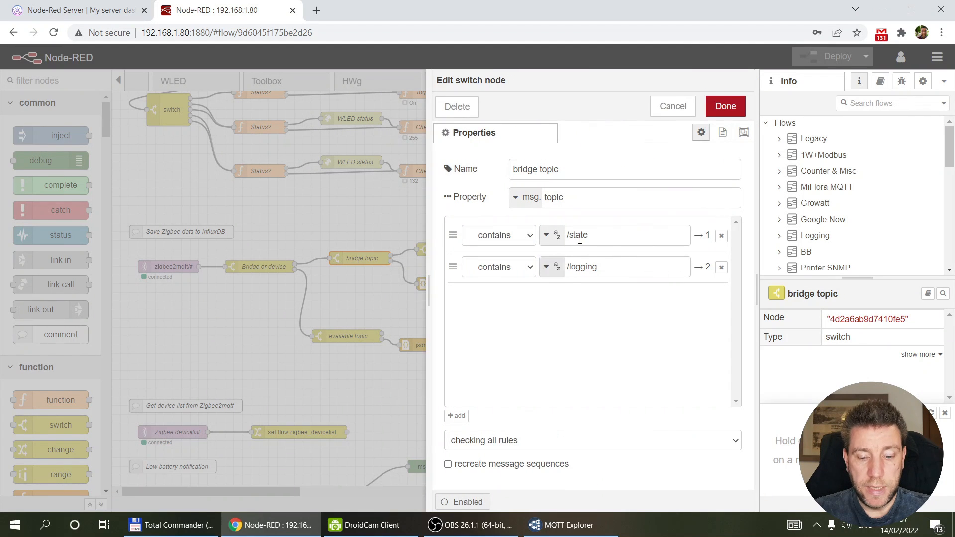
left_click(673, 107)
left_click(566, 532)
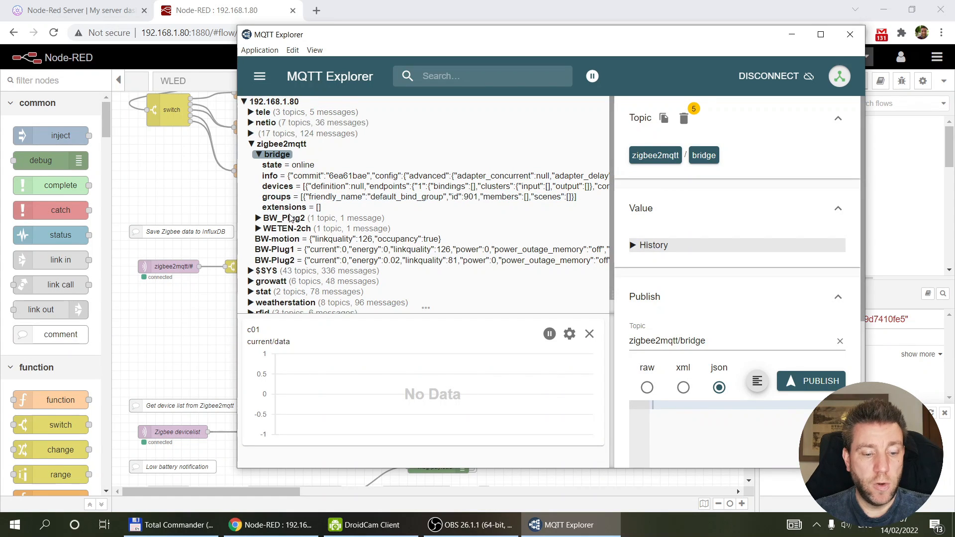
- Open Zigbee2MQTT from the Node-Red Server dashboard in the browser and show its settings
left_click(68, 9)
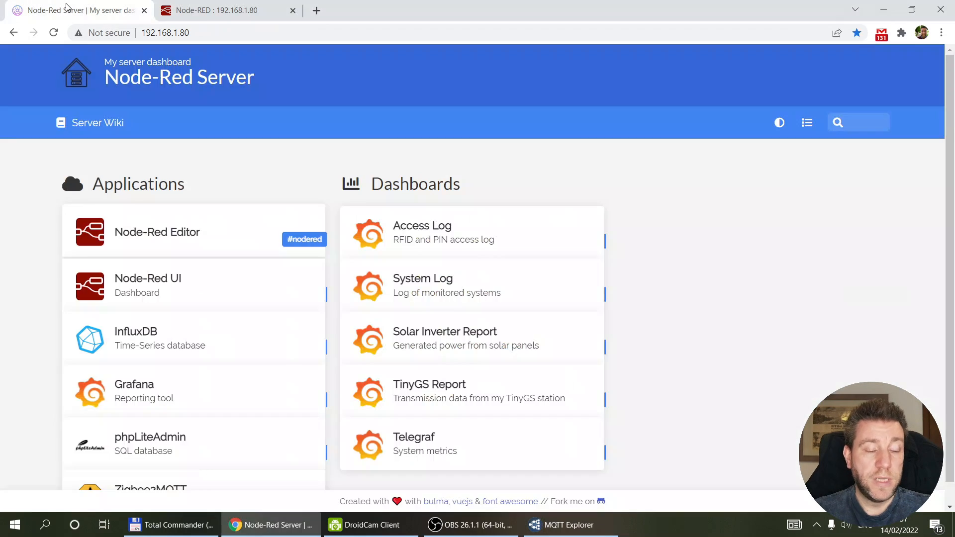
scroll(196, 368, "down", 1)
left_click(154, 478)
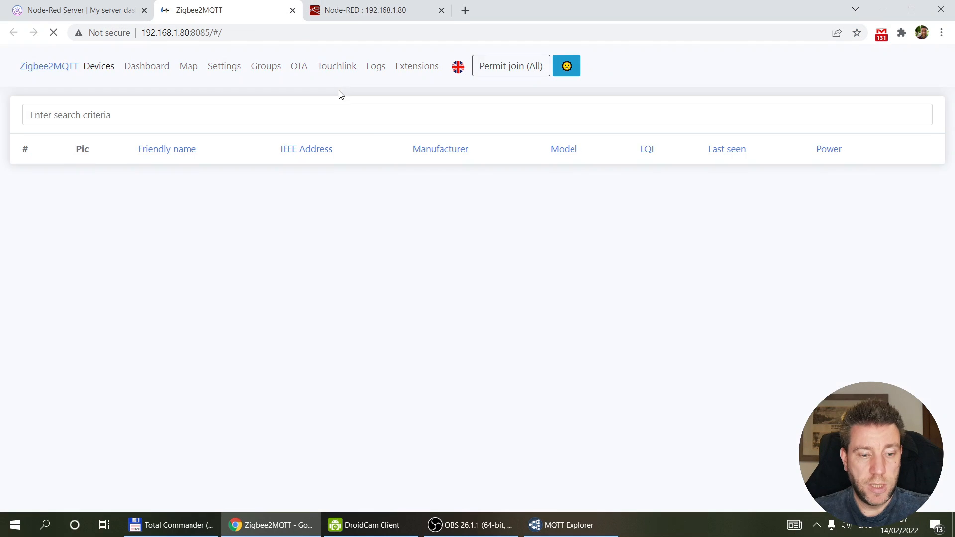
left_click(223, 68)
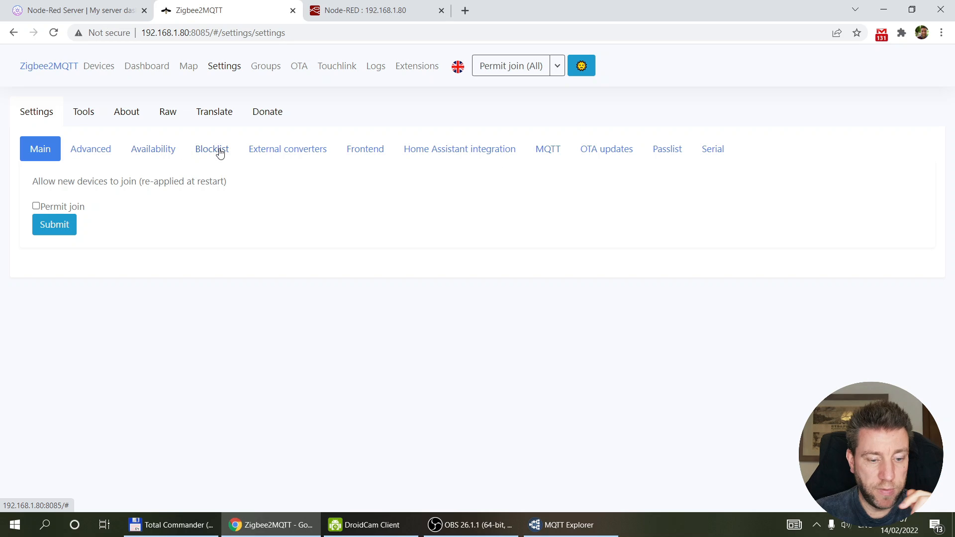
- Look through the Zigbee2MQTT frontend and advanced settings to find the log level option
left_click(277, 150)
left_click(356, 154)
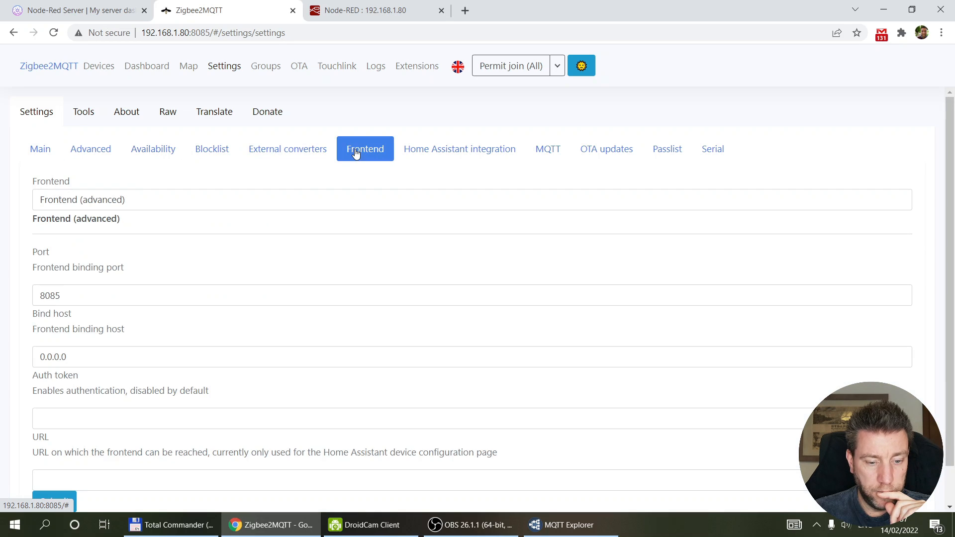
scroll(225, 279, "down", 1)
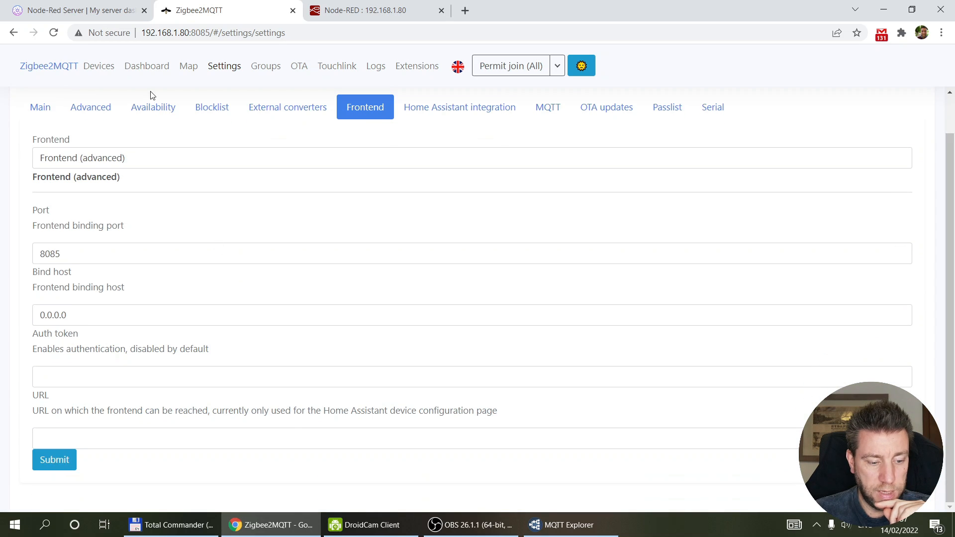
left_click(91, 107)
scroll(181, 214, "down", 6)
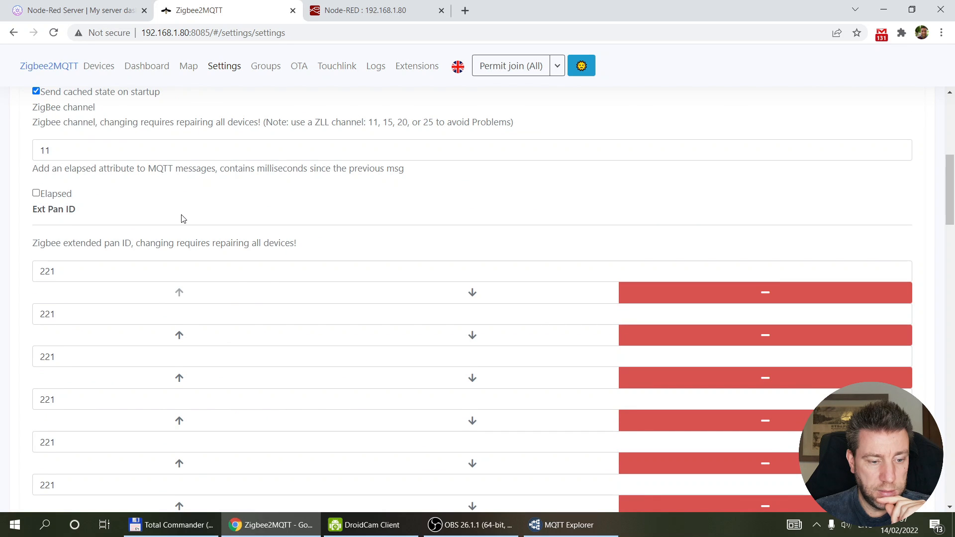
scroll(181, 216, "down", 13)
scroll(75, 308, "up", 3)
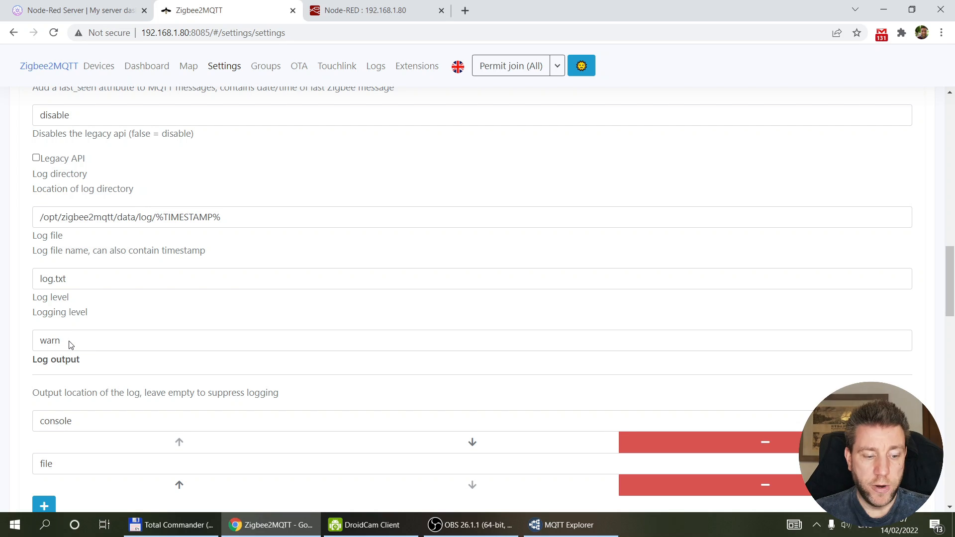
- Return to Node-RED and examine the error and warn rules of the Online/Offline switch after the json node
left_click(376, 12)
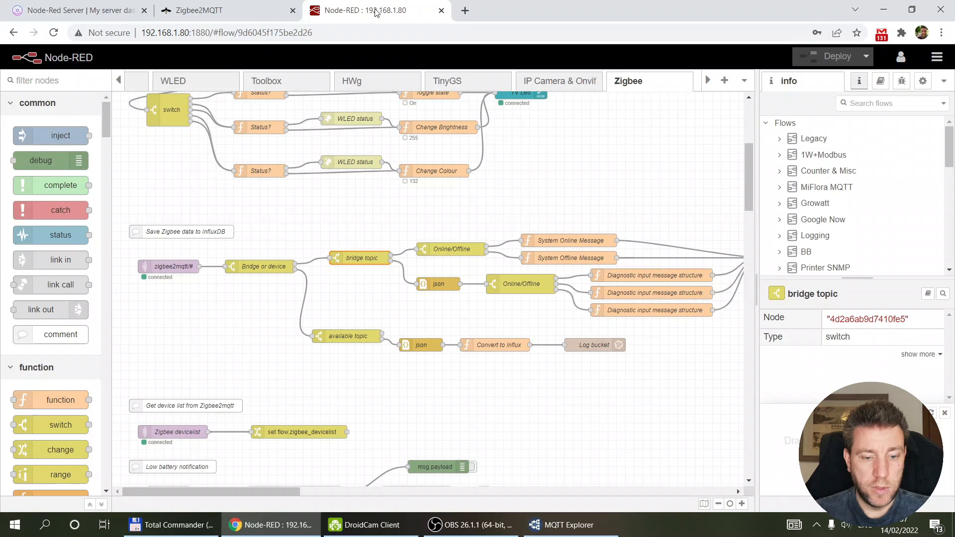
left_click(509, 288)
double_click(509, 288)
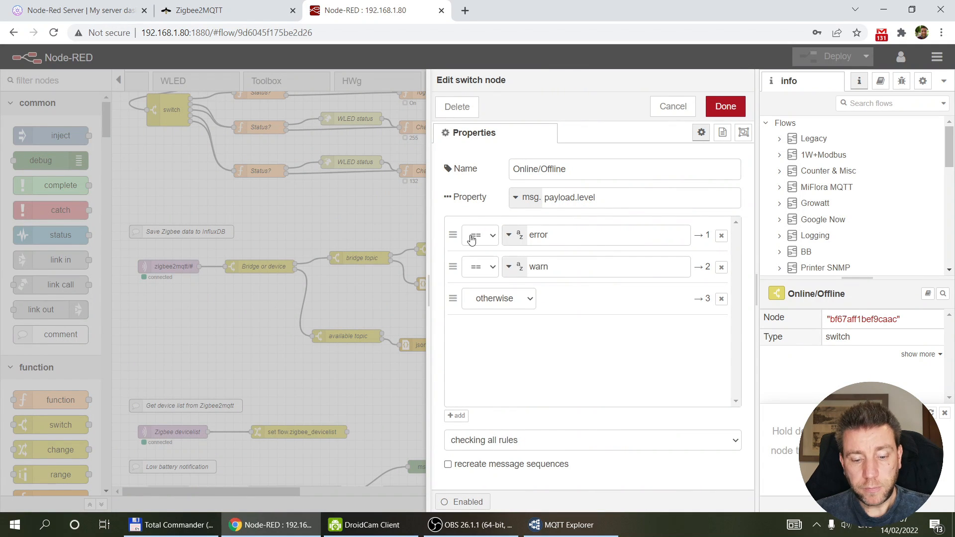
left_click_drag(575, 234, 503, 237)
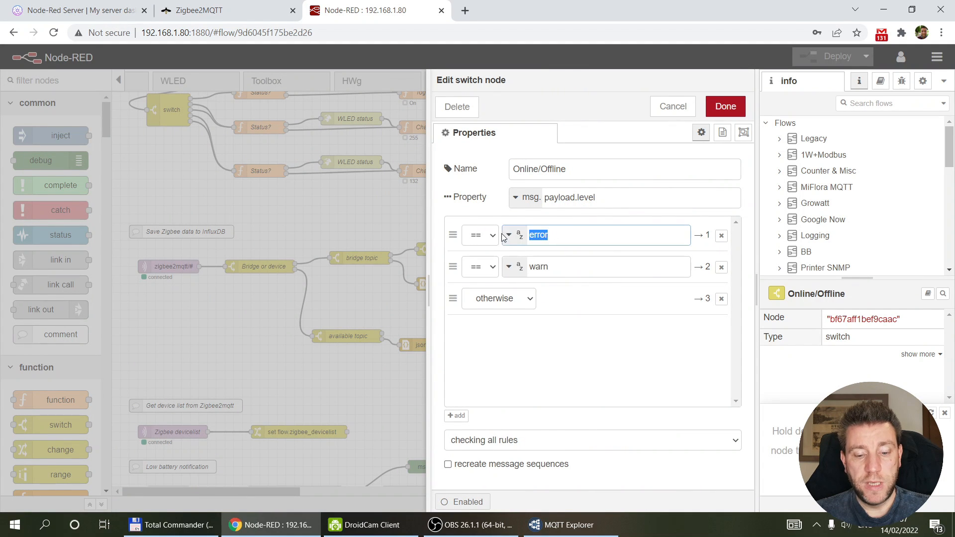
double_click(572, 270)
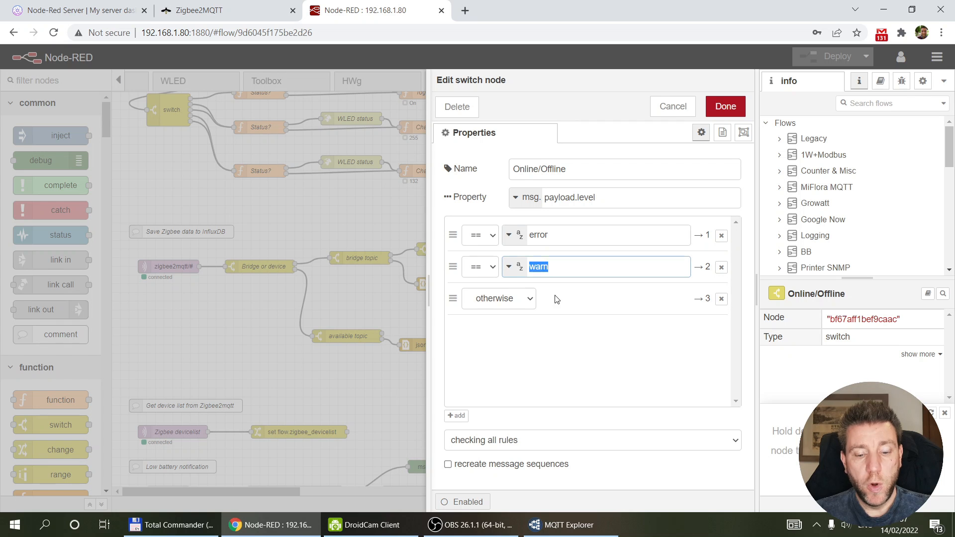
left_click(673, 107)
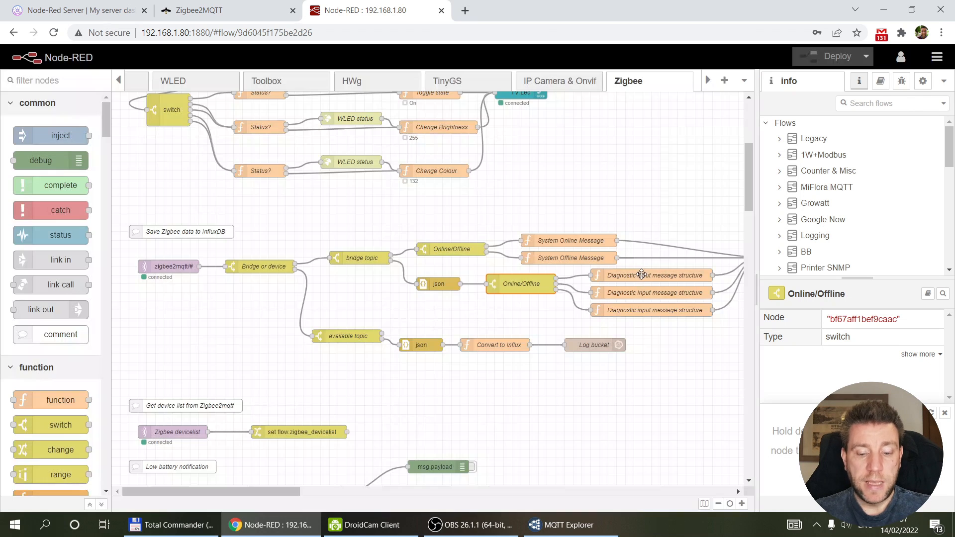
- Review the code of the first Diagnostic input message structure function node and close it without changes
left_click(642, 275)
double_click(643, 276)
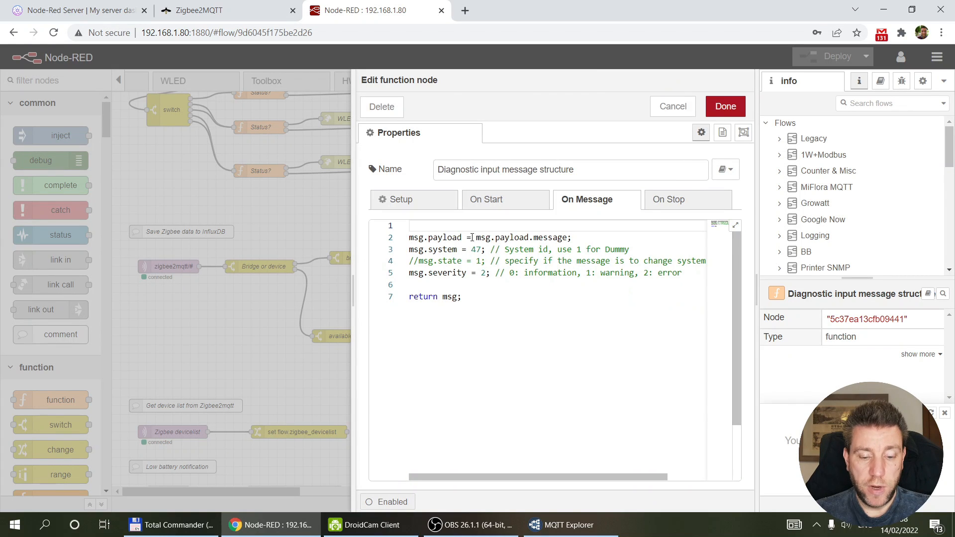
left_click(673, 106)
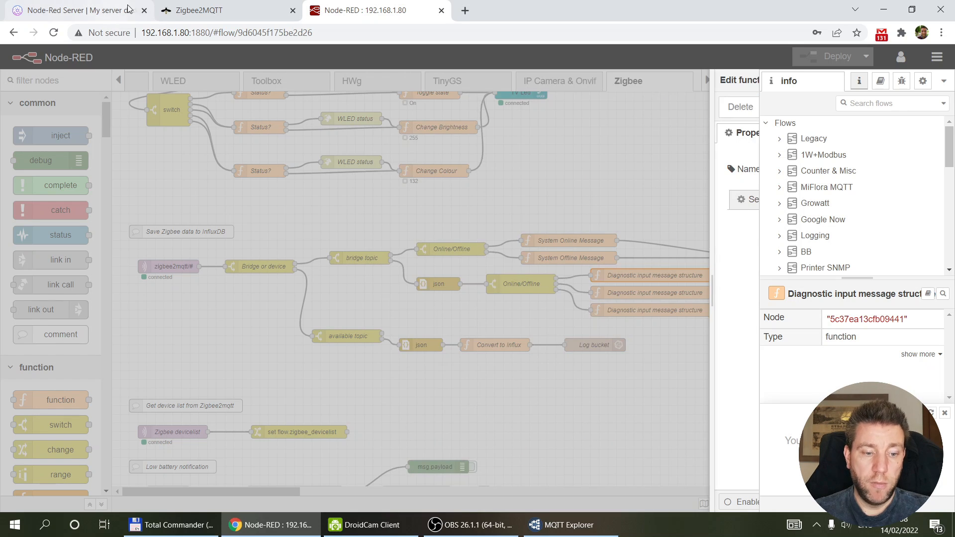
- Open the System Log dashboard in Grafana from the server dashboard and set its time range to Last 7 days
left_click(215, 13)
left_click(60, 9)
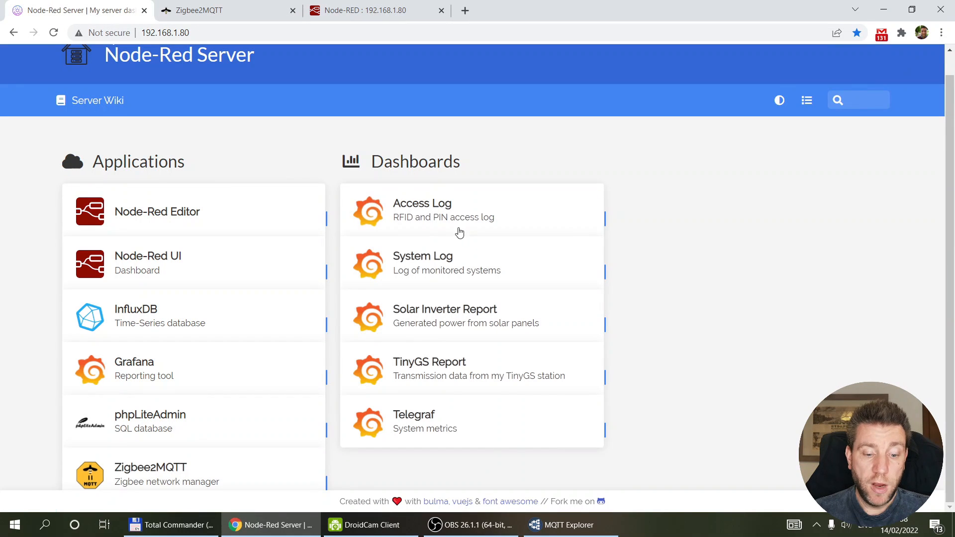
left_click(403, 268)
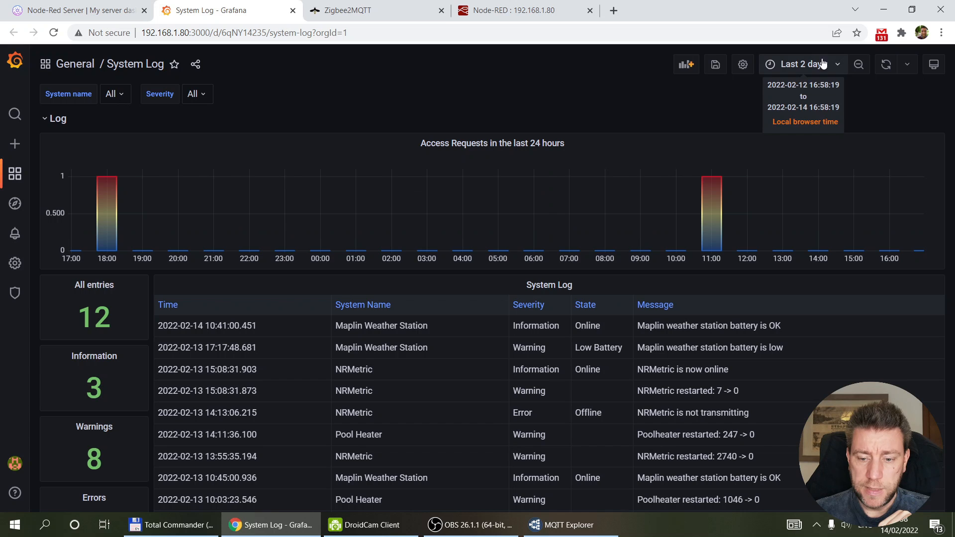
left_click(840, 68)
scroll(796, 278, "down", 2)
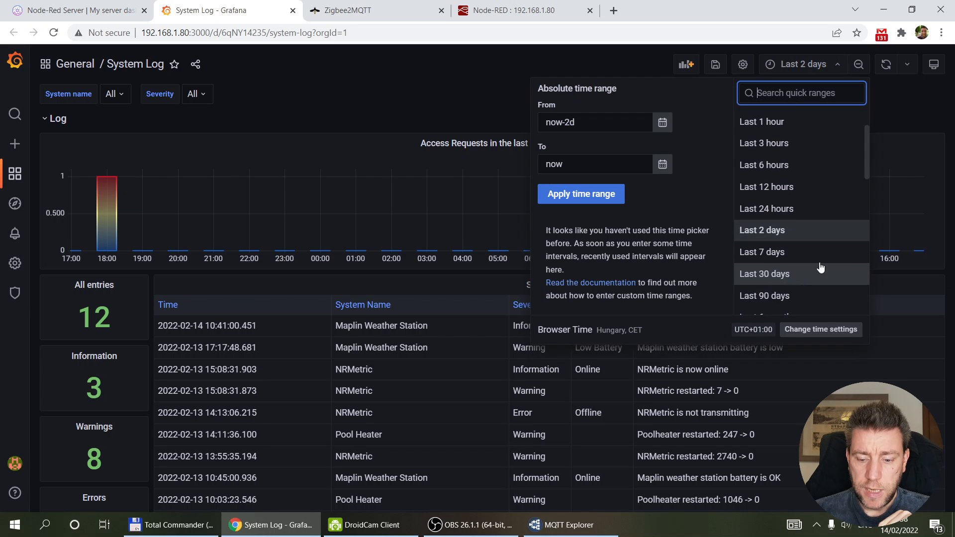
left_click(785, 250)
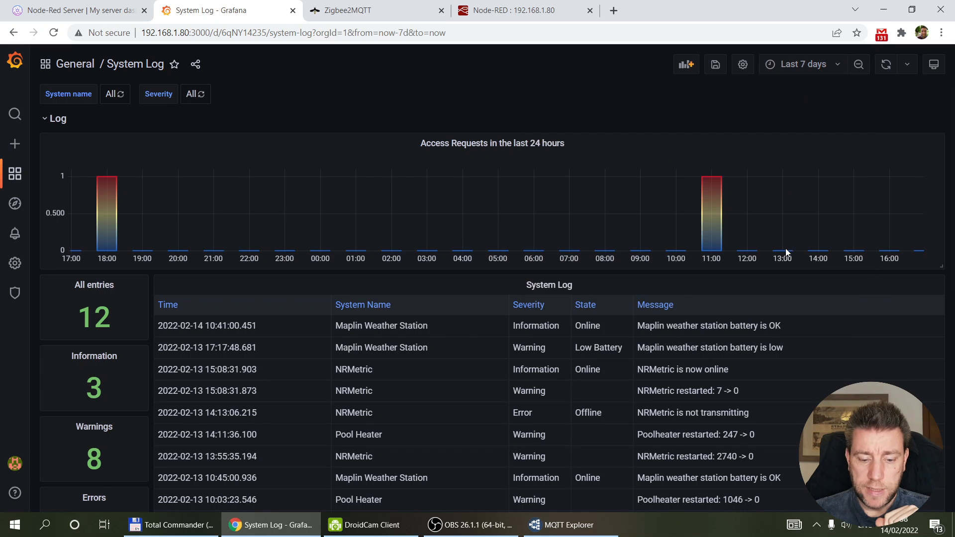
- Filter the System Log dashboard to the Zigbee2MQTT system name
left_click(121, 94)
scroll(169, 149, "down", 4)
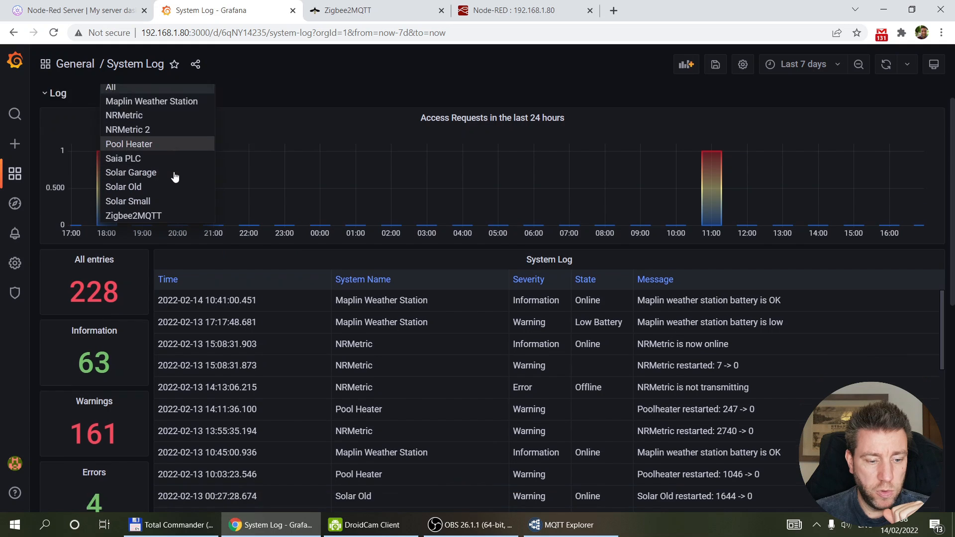
scroll(149, 129, "up", 2)
scroll(172, 168, "up", 2)
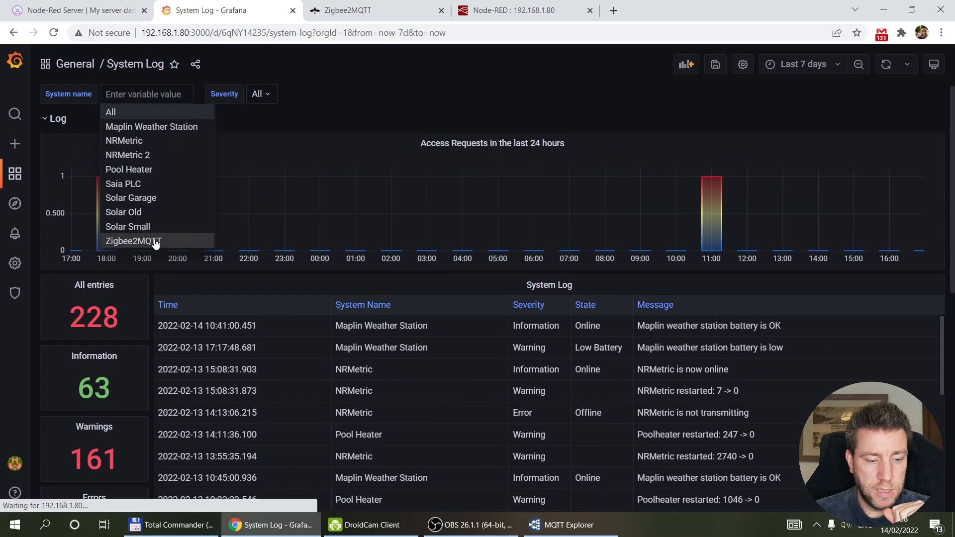
left_click(155, 241)
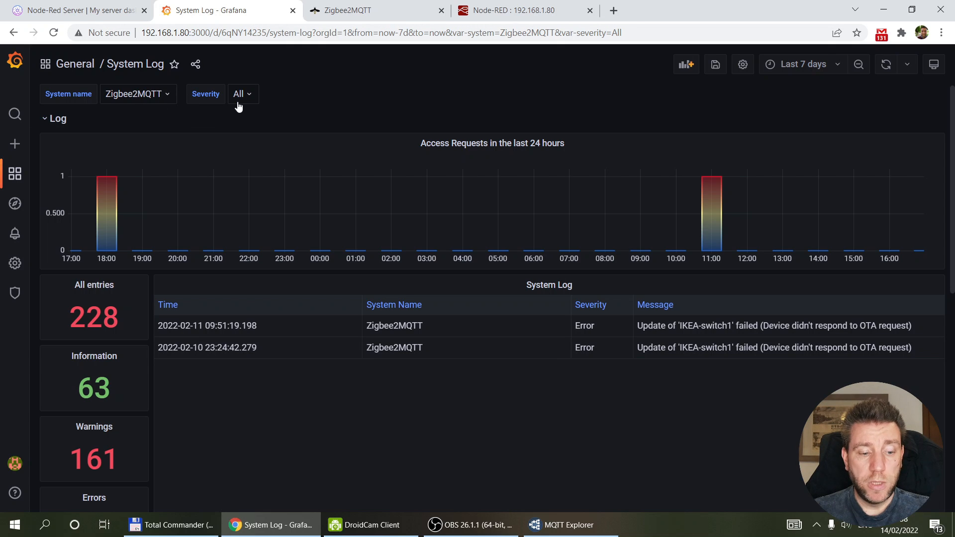
- Select the bridge message branch nodes in Node-RED, then switch to MQTT Explorer and expand the WETEN-2ch topic to examine its availability
left_click(508, 10)
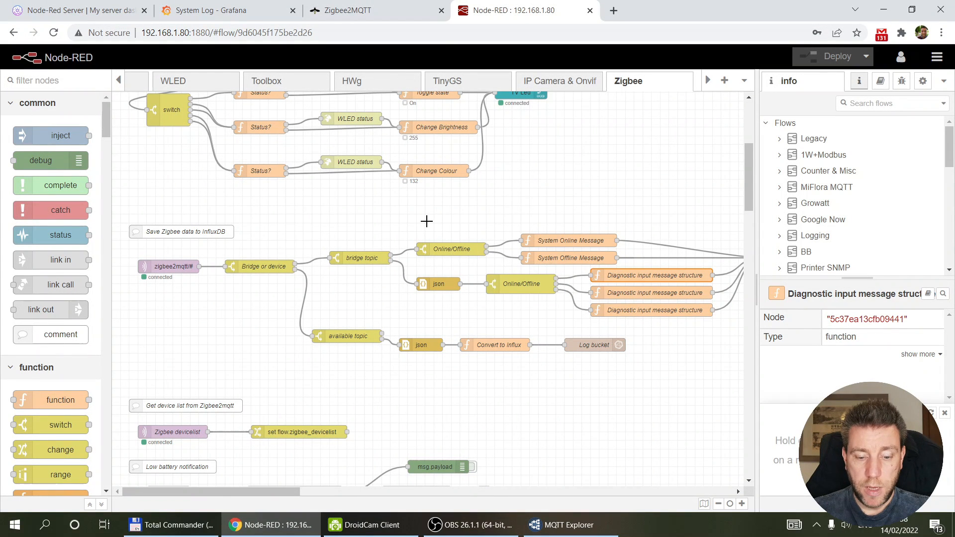
left_click_drag(401, 220, 734, 331)
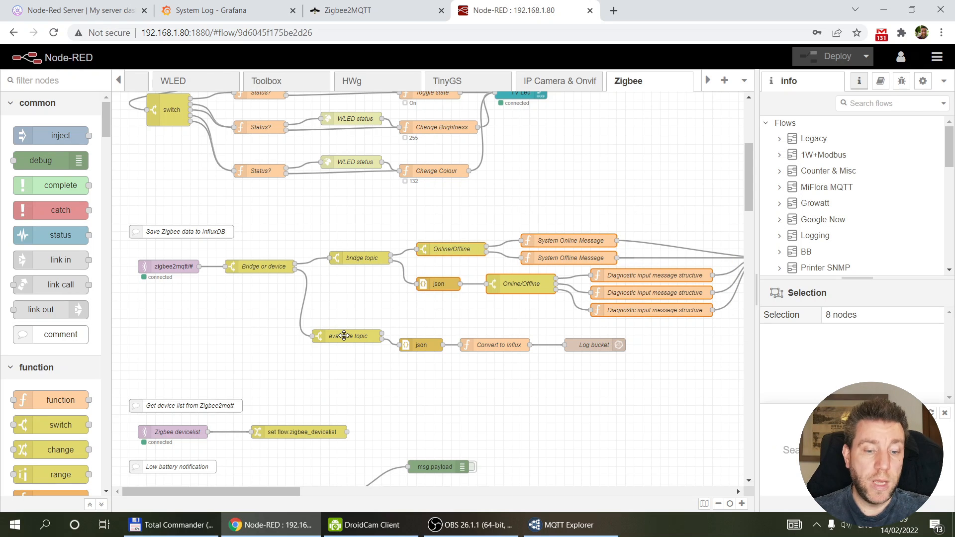
left_click(567, 525)
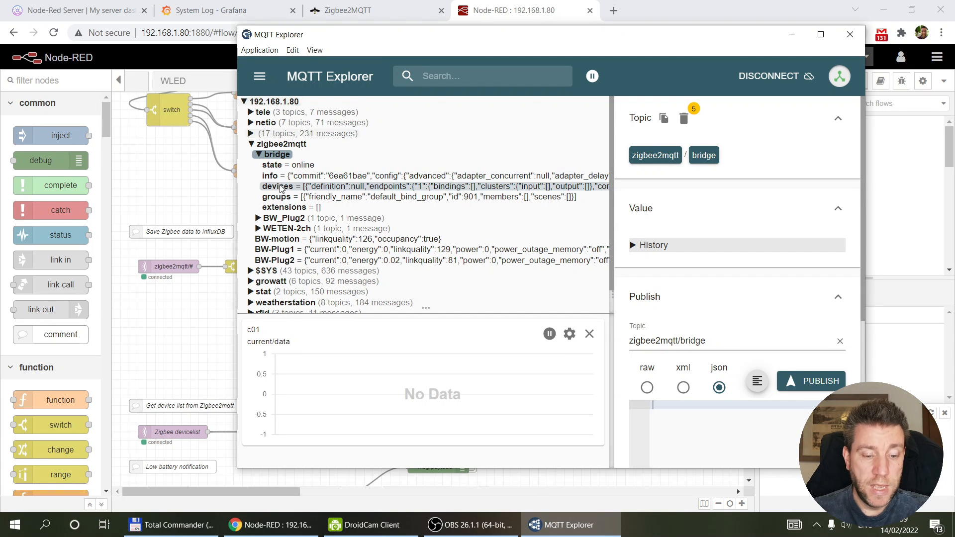
left_click(286, 229)
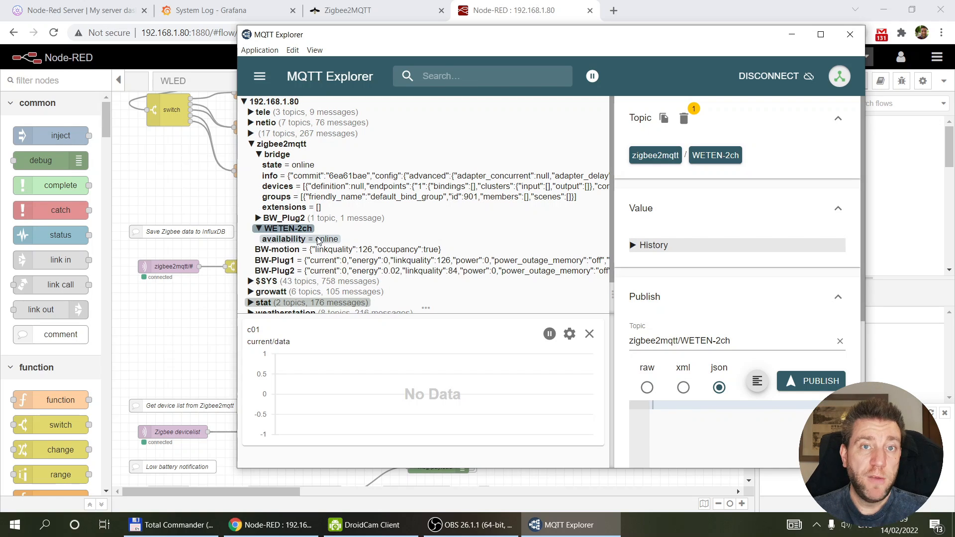
- Return to Node-RED, examine the rules of the available topic switch node and close it without changes
left_click(169, 399)
left_click(350, 340)
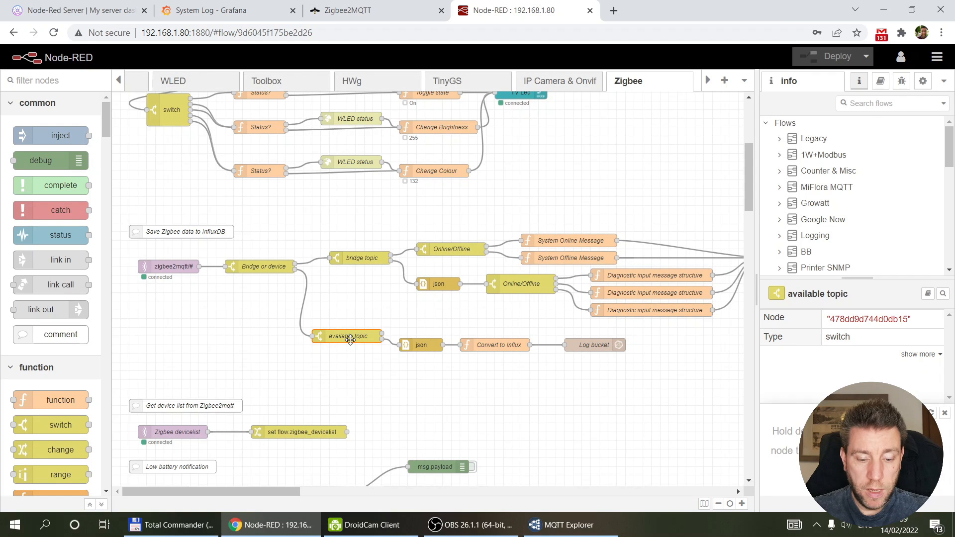
double_click(350, 339)
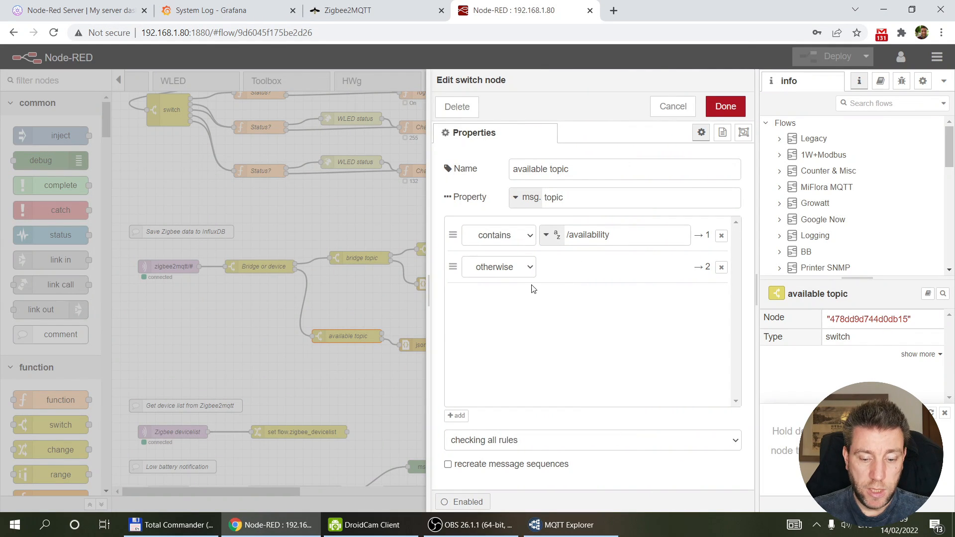
left_click(651, 105)
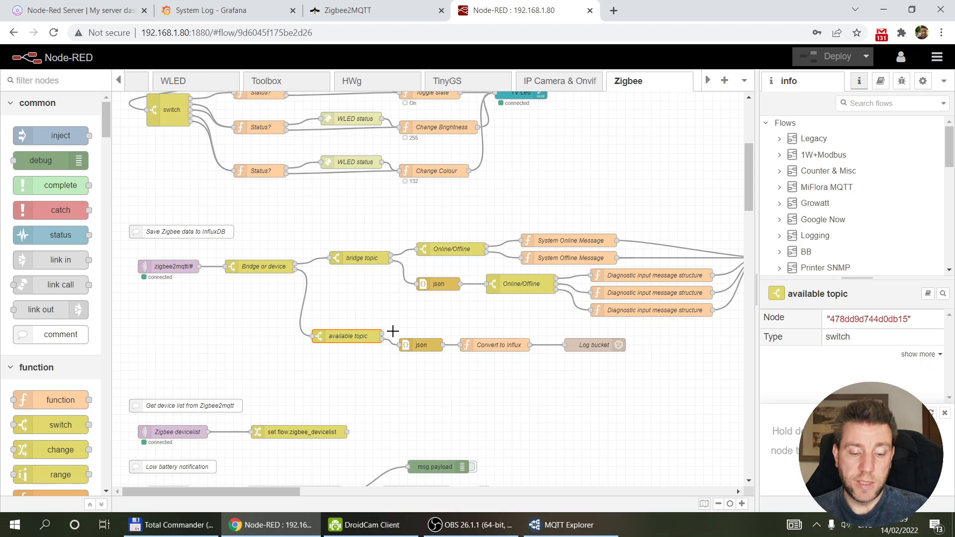
- Review the Convert to Influx function code, including the loop that deletes nested objects, and close it without changes
double_click(491, 344)
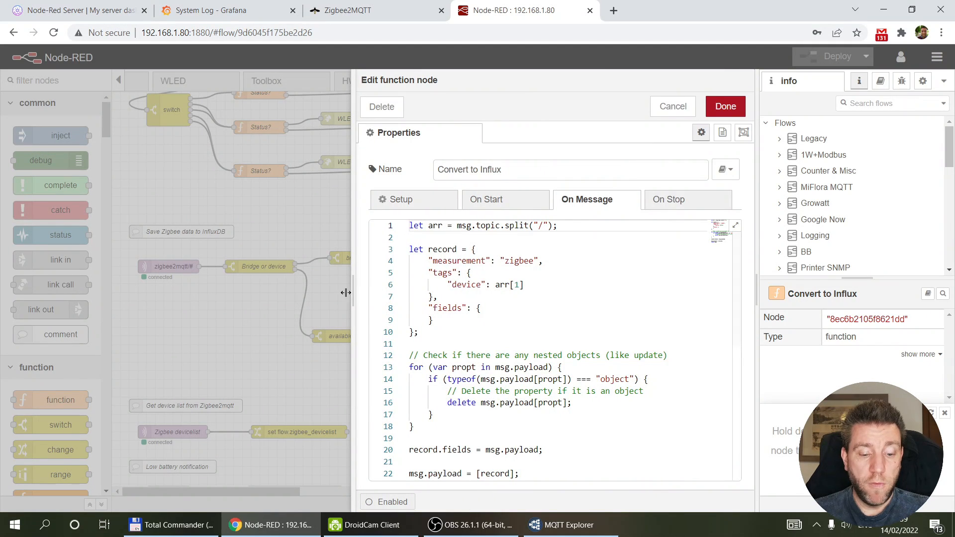
left_click_drag(346, 293, 184, 278)
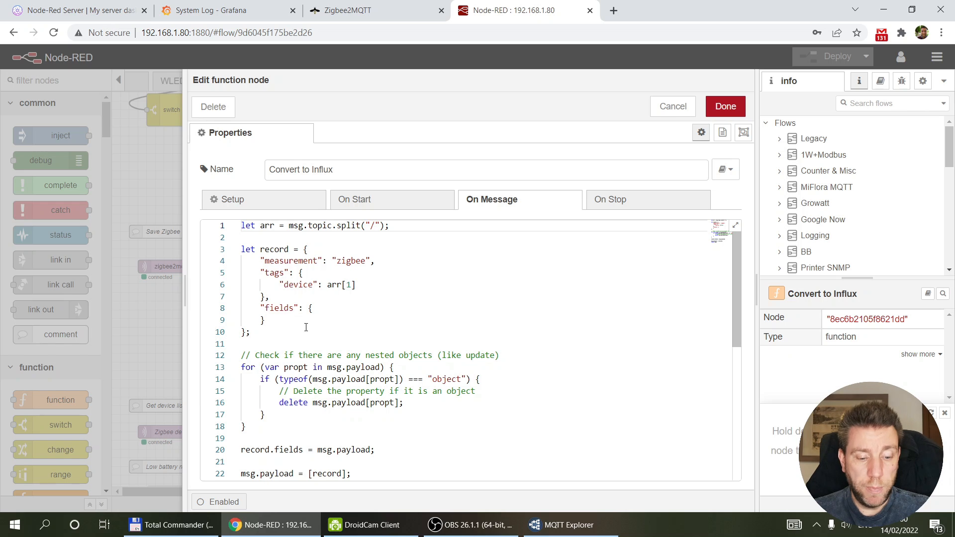
scroll(321, 329, "down", 1)
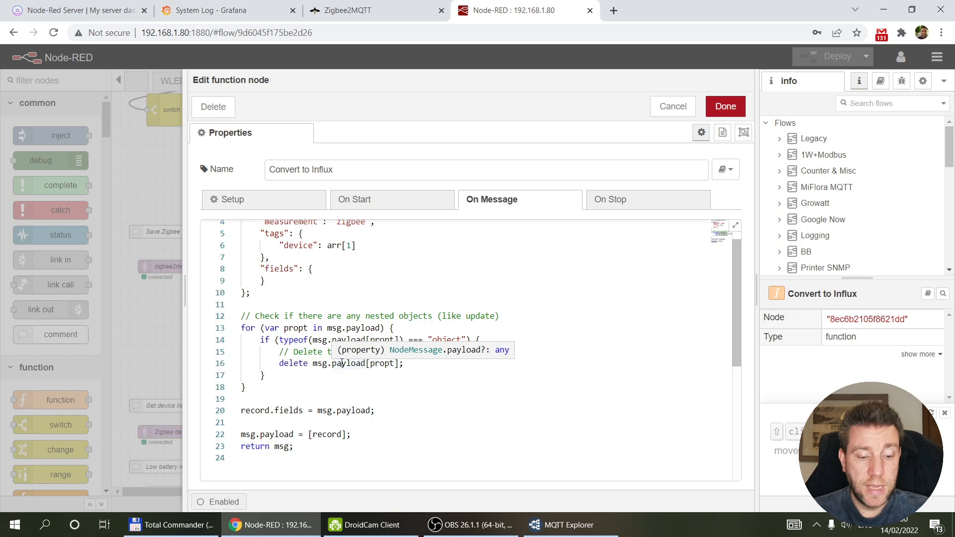
left_click(396, 340)
left_click(412, 341)
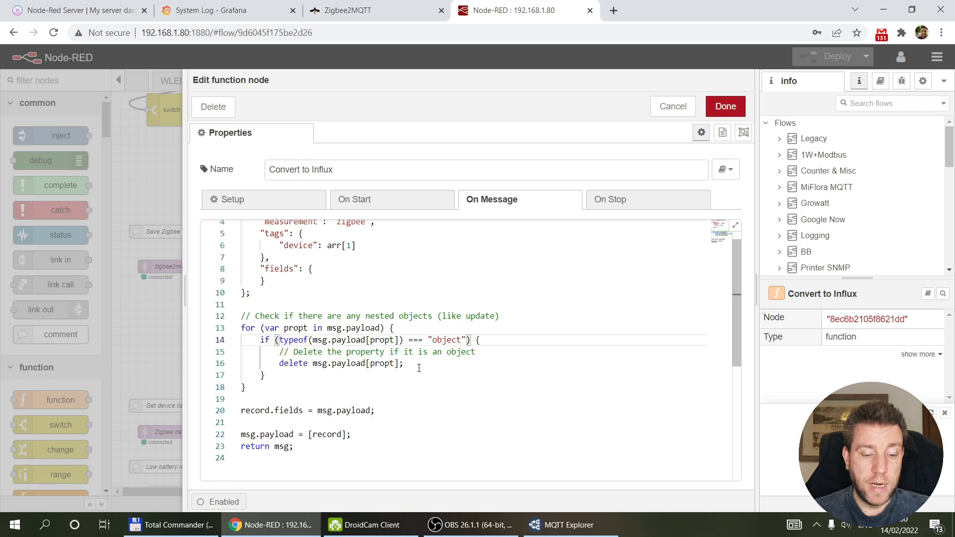
left_click_drag(404, 363, 242, 341)
left_click(323, 352)
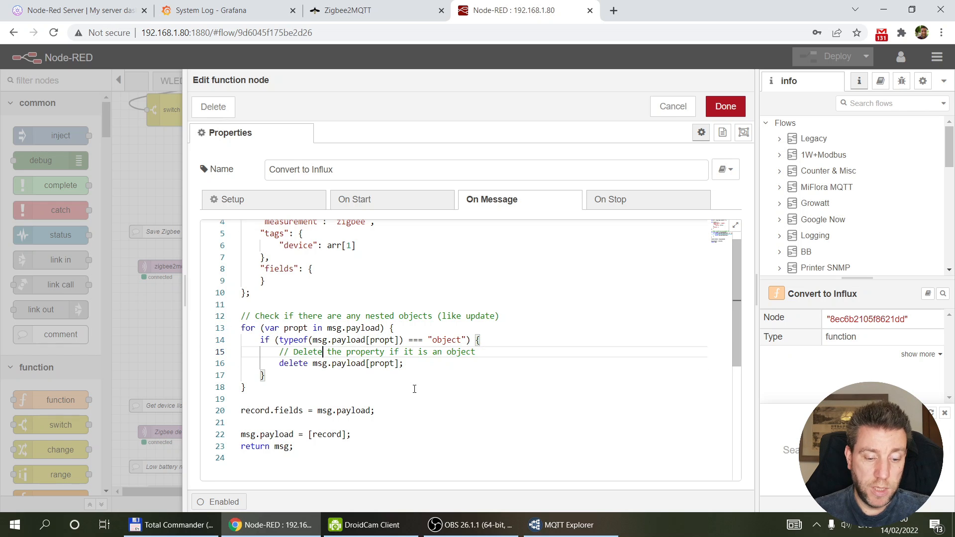
scroll(377, 385, "down", 2)
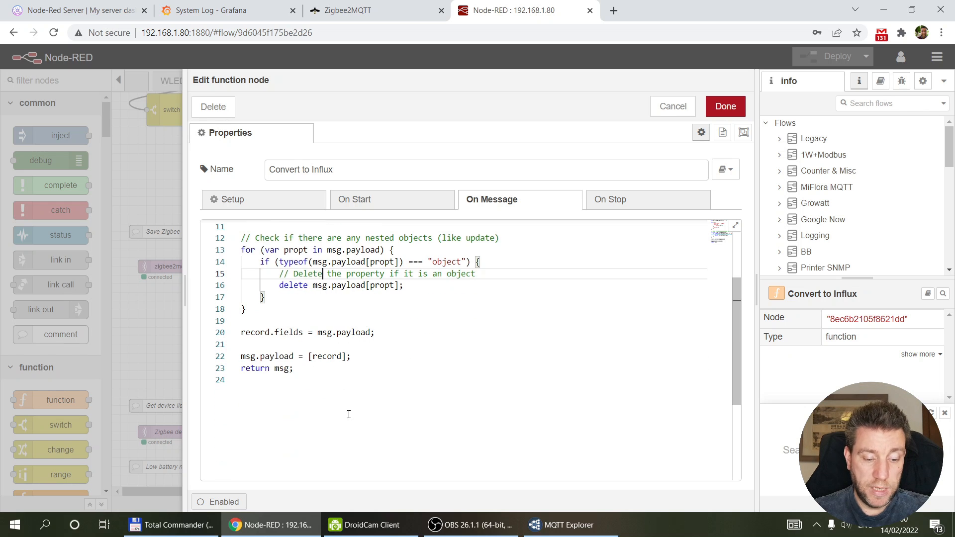
left_click(671, 109)
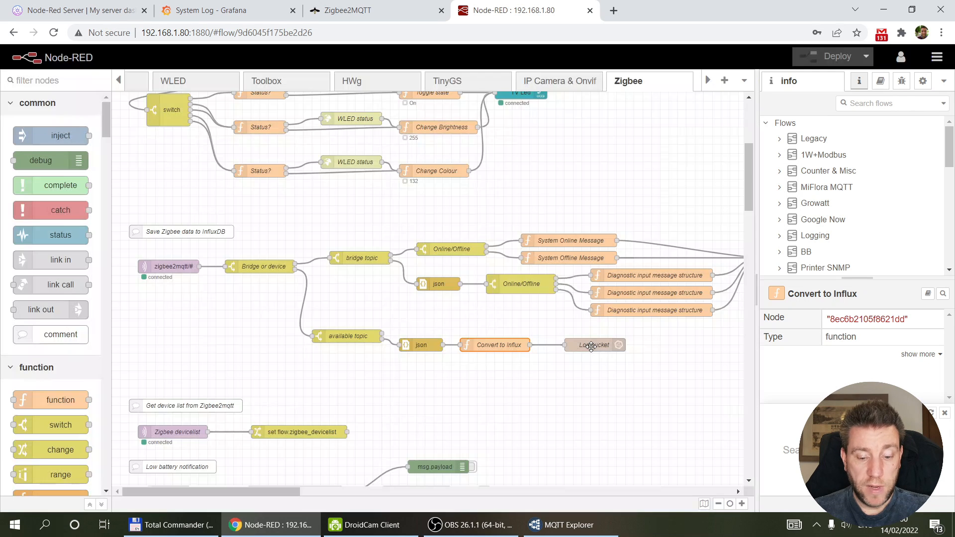
- Check the server, organization and bucket settings of the Log bucket node and close it without changes
left_click(588, 346)
double_click(588, 347)
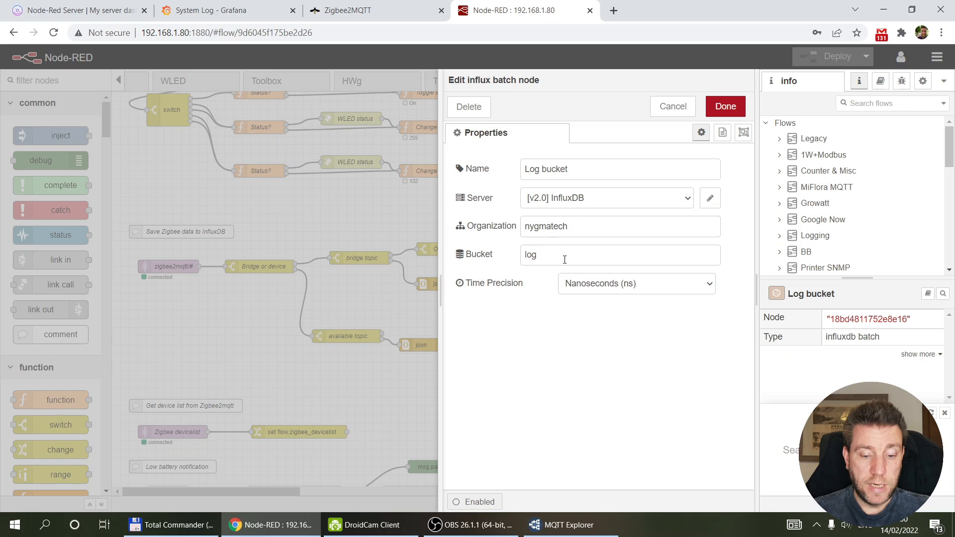
left_click(672, 107)
- Open InfluxDB from the server dashboard, highlight the retention period of the log bucket, and return to Node-RED
left_click(106, 6)
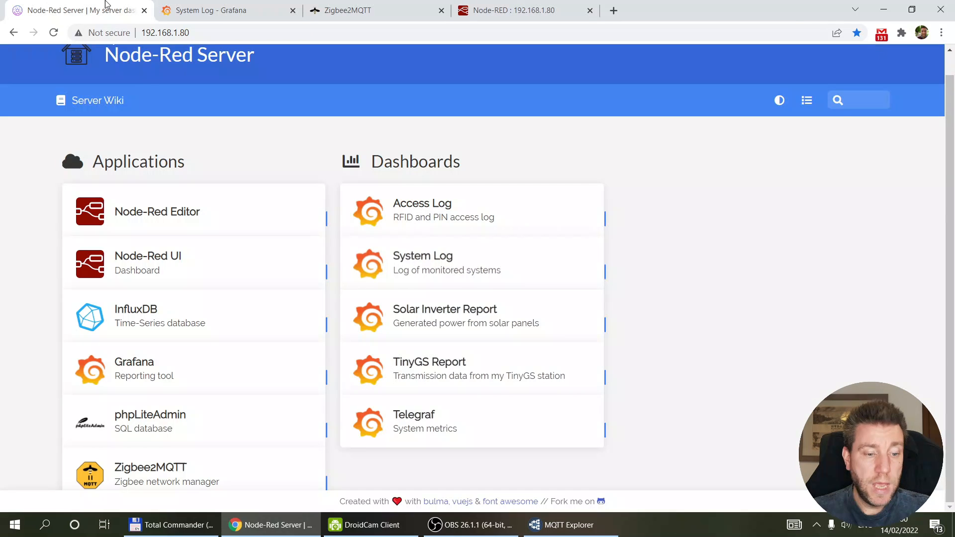
left_click(149, 302)
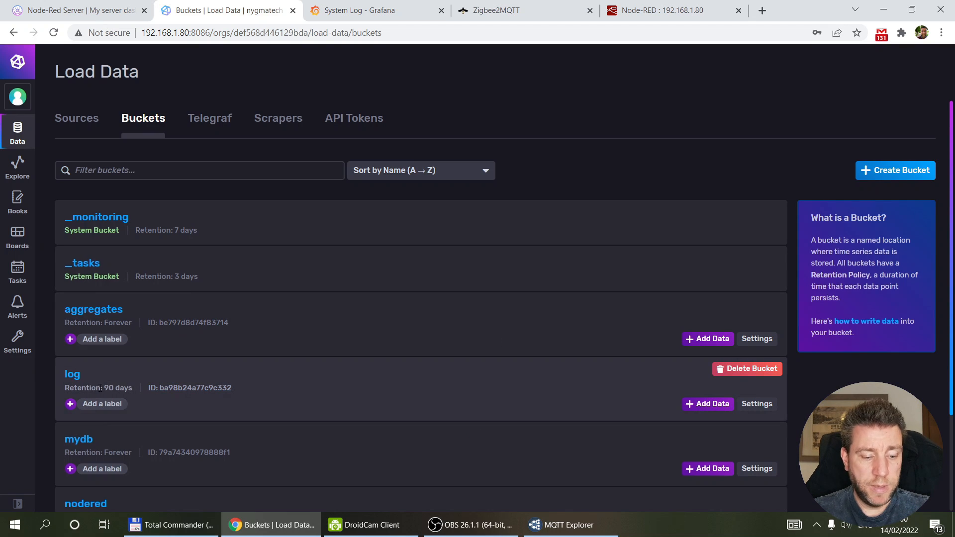
left_click_drag(104, 388, 136, 389)
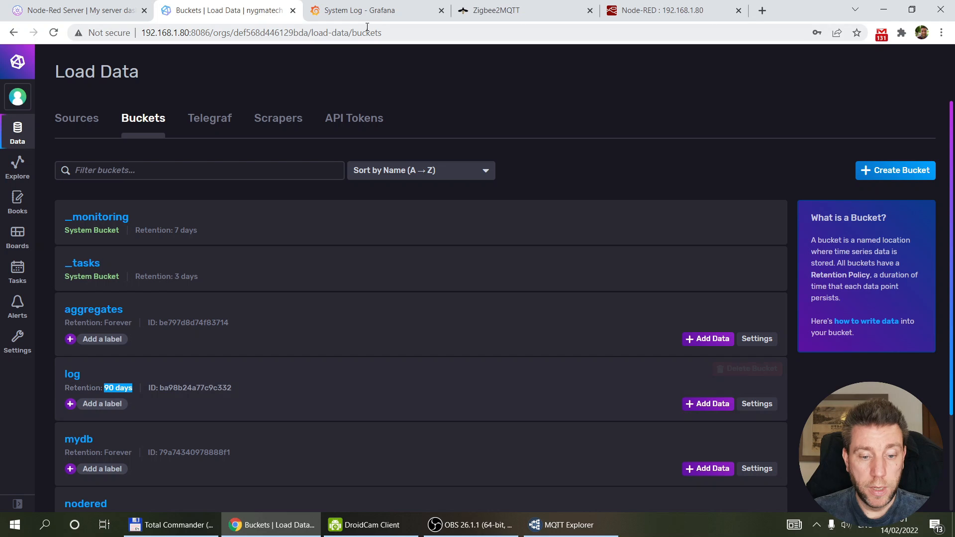
left_click(657, 13)
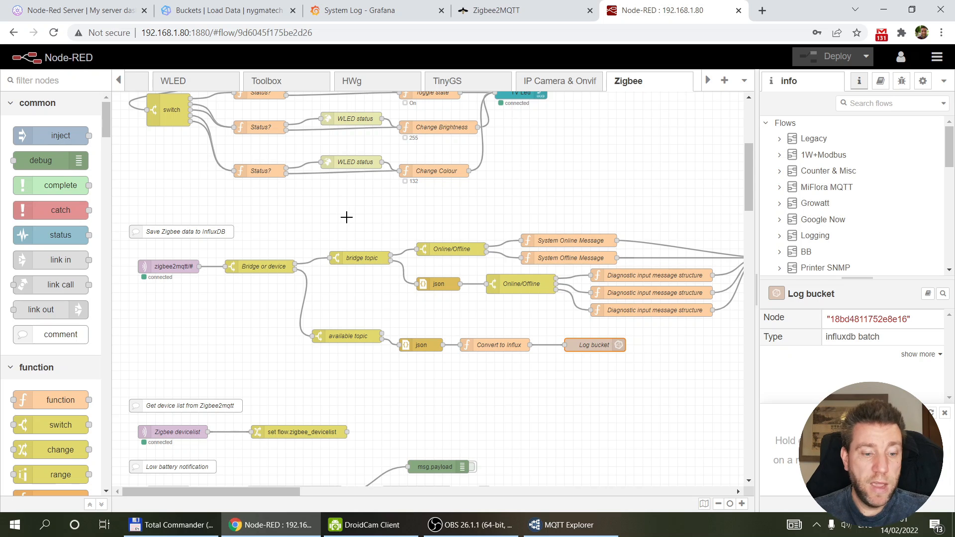
- Build and submit a query in the InfluxDB Data Explorer on the log bucket, filtered by measurement zigbee and device BW-Plug2
left_click(203, 12)
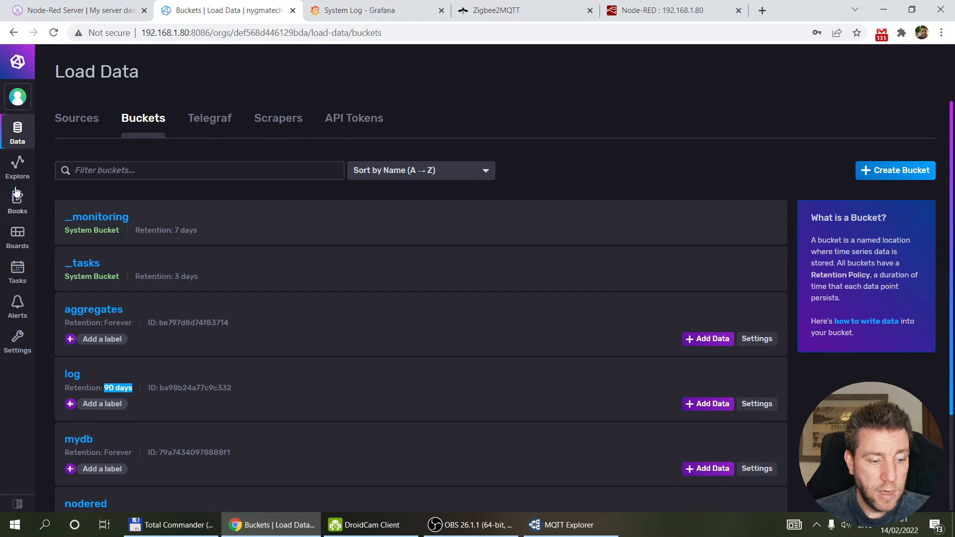
left_click(11, 169)
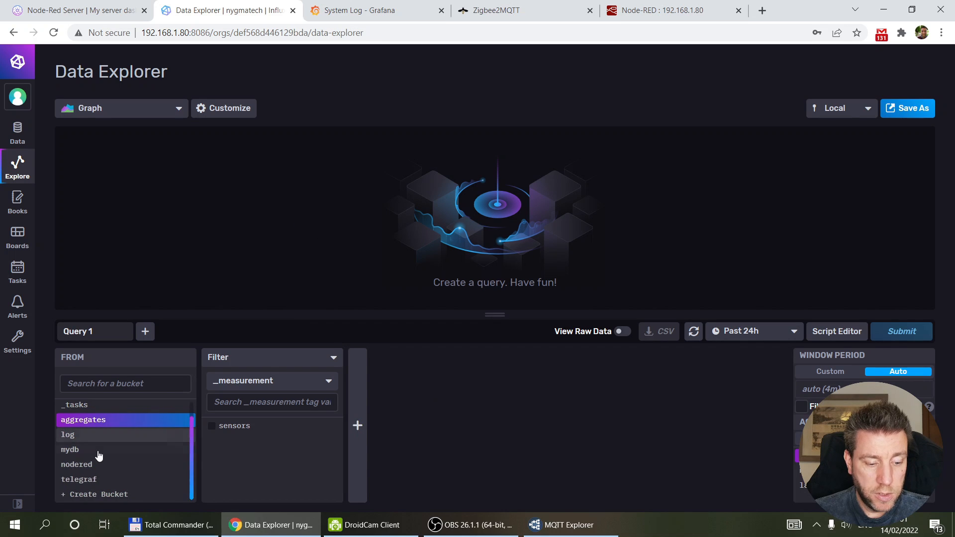
left_click(79, 435)
left_click(211, 458)
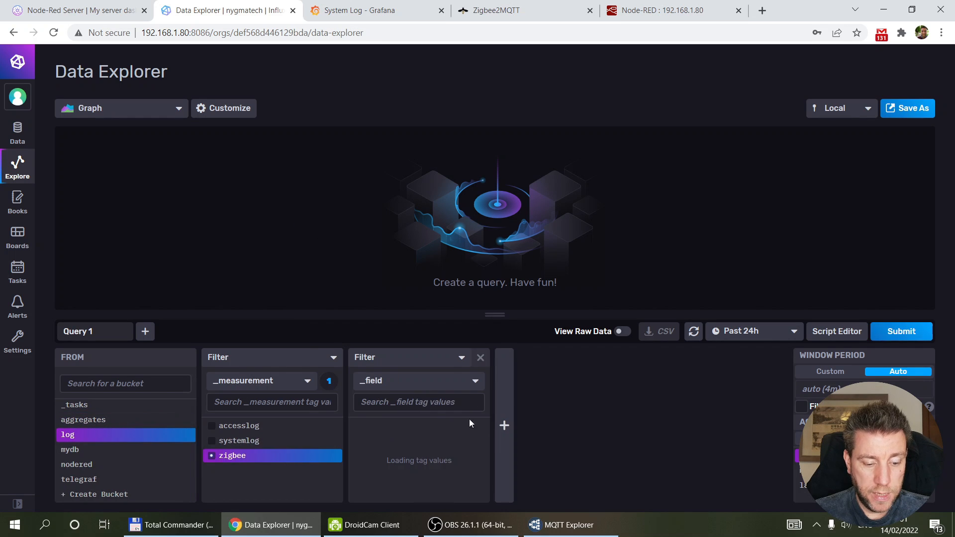
left_click(427, 382)
left_click(396, 446)
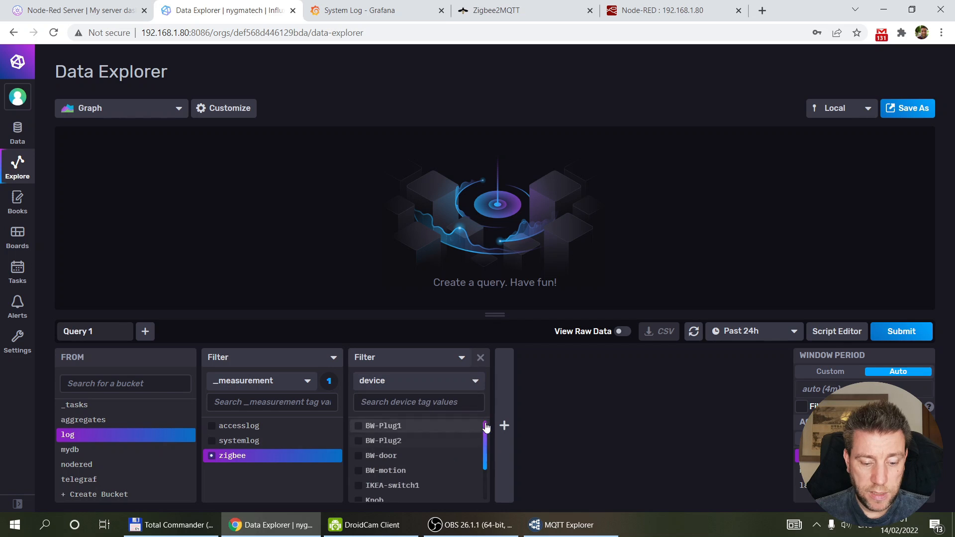
mouse_move(486, 437)
left_mouse_down()
mouse_move(485, 485)
mouse_move(484, 429)
left_mouse_up()
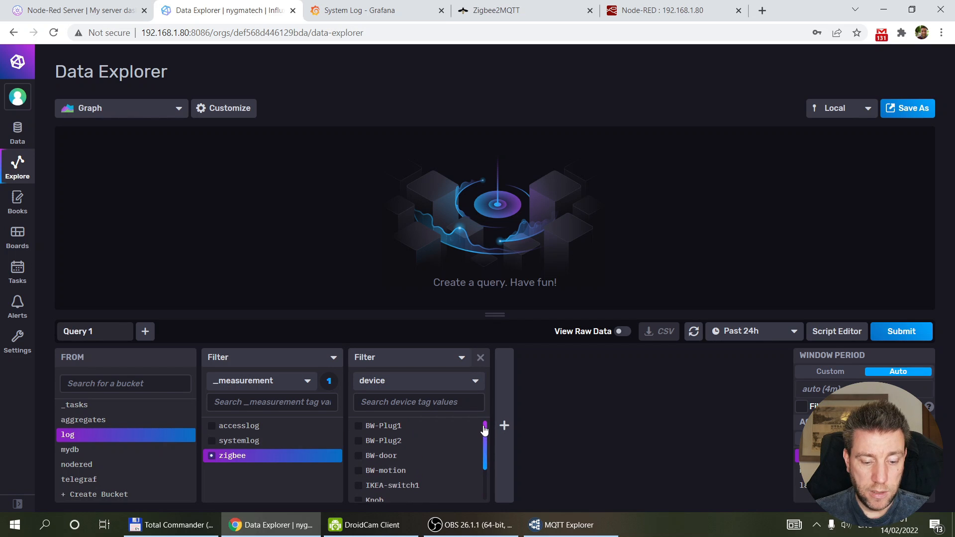
left_click(359, 442)
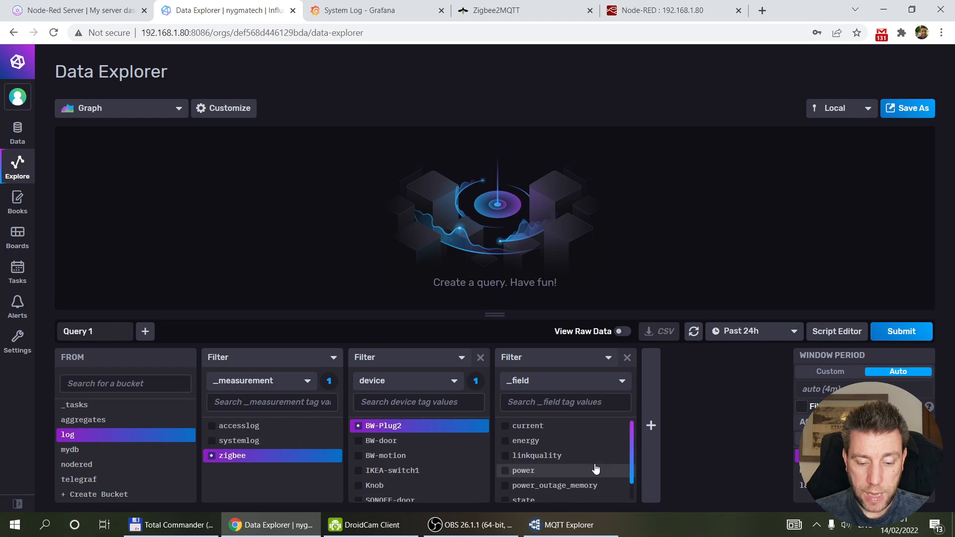
left_click(922, 331)
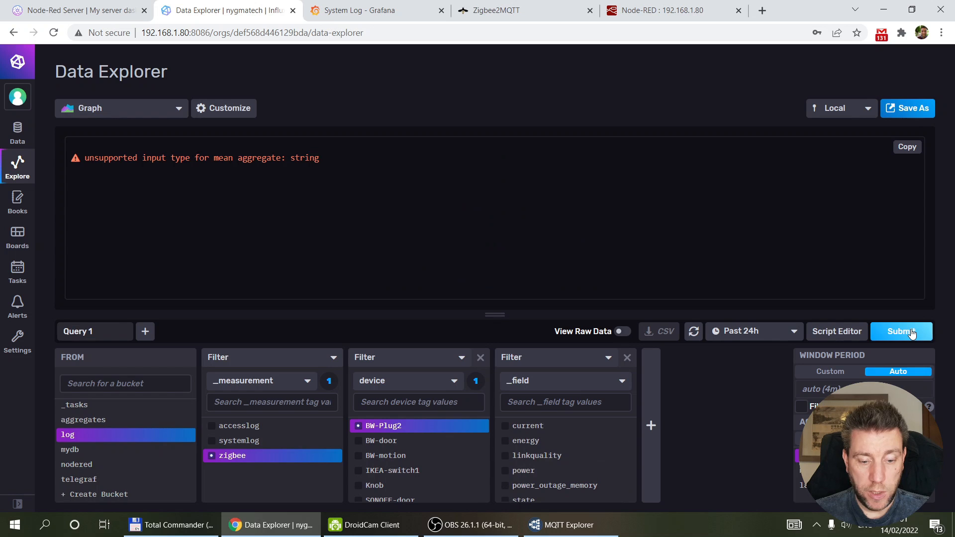
- Limit the query to the current, energy, power, linkquality and voltage fields, run it, and set its time range to Past 7d
left_click(505, 427)
left_click(505, 440)
left_click(505, 470)
left_click(506, 453)
scroll(507, 462, "down", 1)
left_click(505, 495)
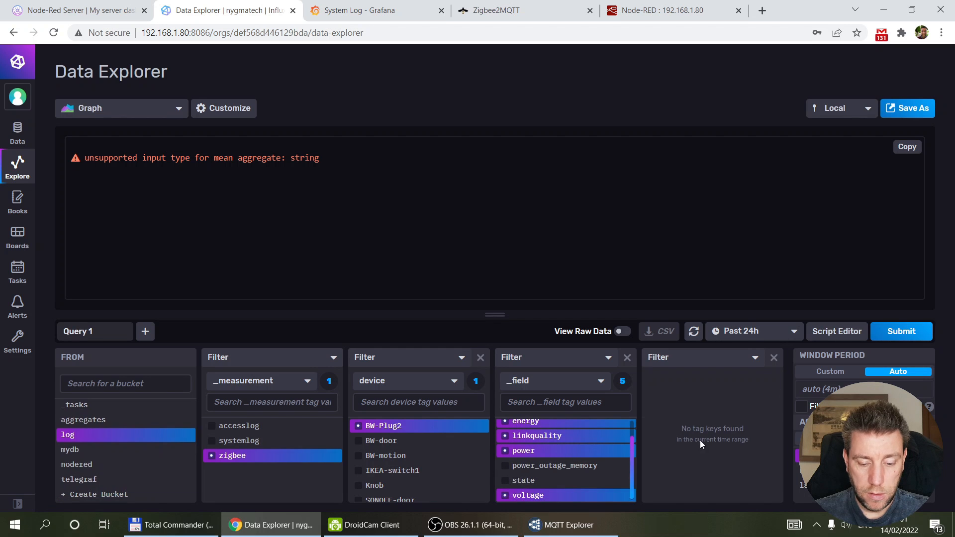
left_click(894, 332)
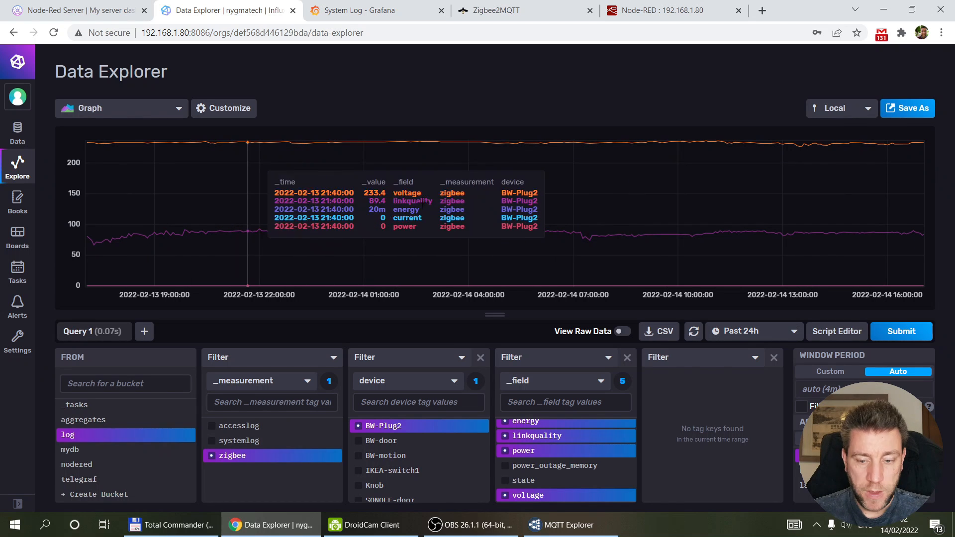
left_click(774, 336)
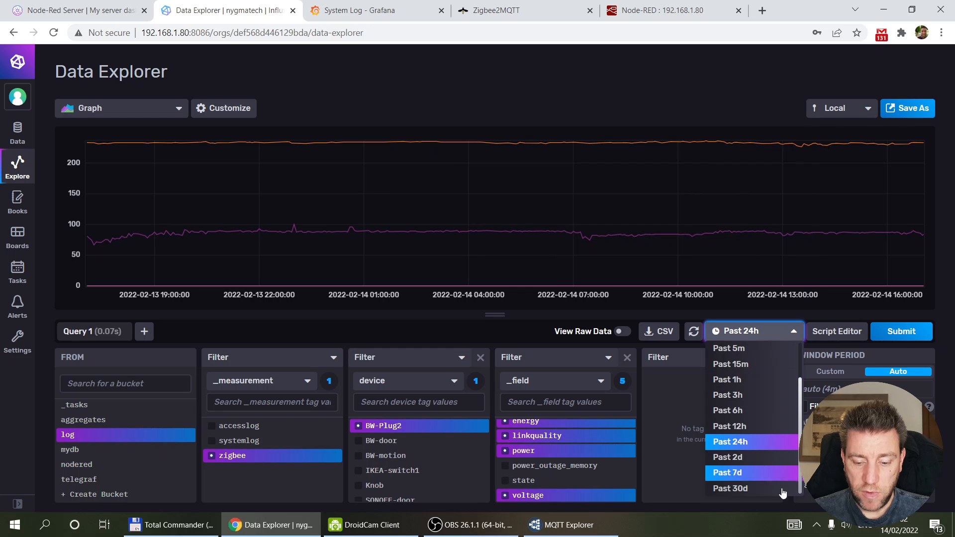
left_click(746, 475)
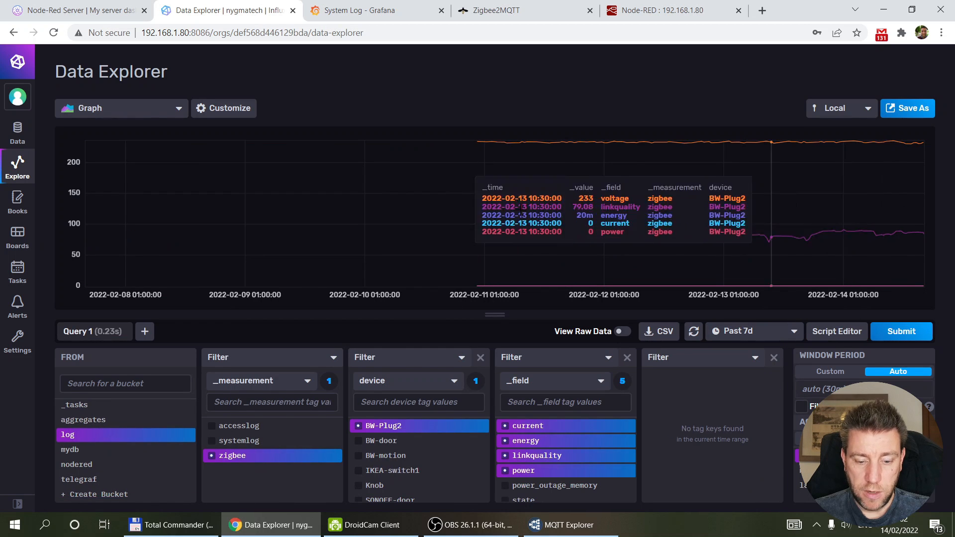
- Return to Node-RED and look over the device list, low battery and link quality notification flows
left_click(639, 10)
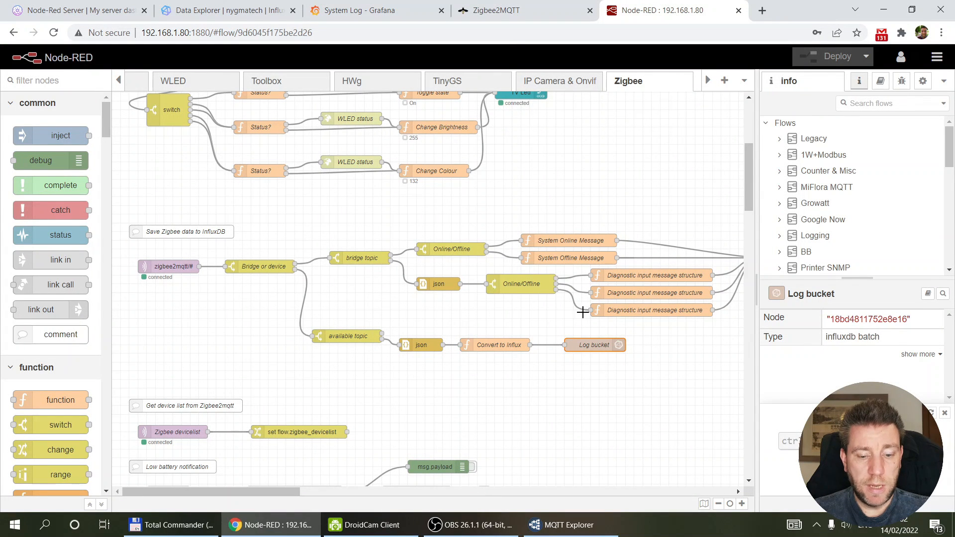
scroll(456, 300, "down", 1)
scroll(456, 299, "down", 4)
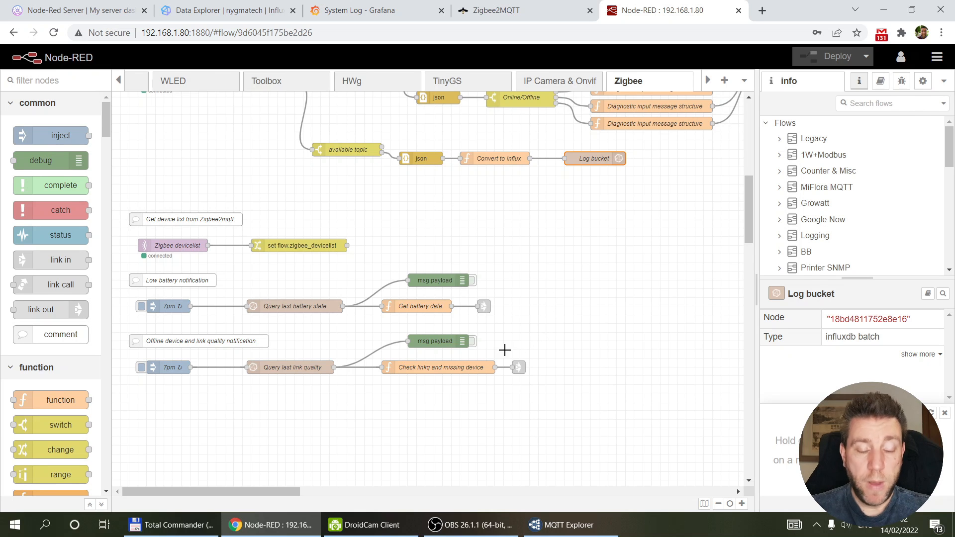
- Switch to MQTT Explorer and display the zigbee2mqtt/bridge/devices topic
left_click(729, 503)
left_click_drag(237, 492, 210, 491)
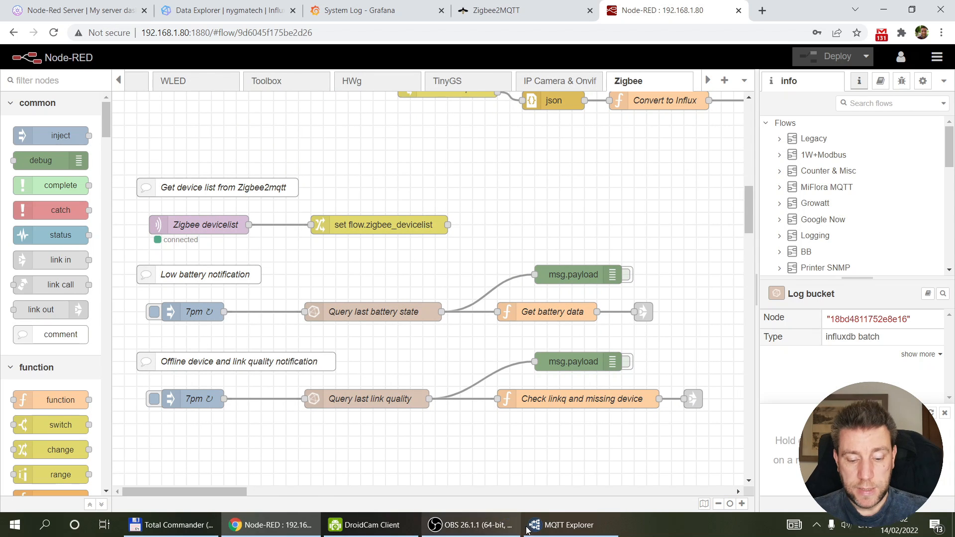
left_click(568, 525)
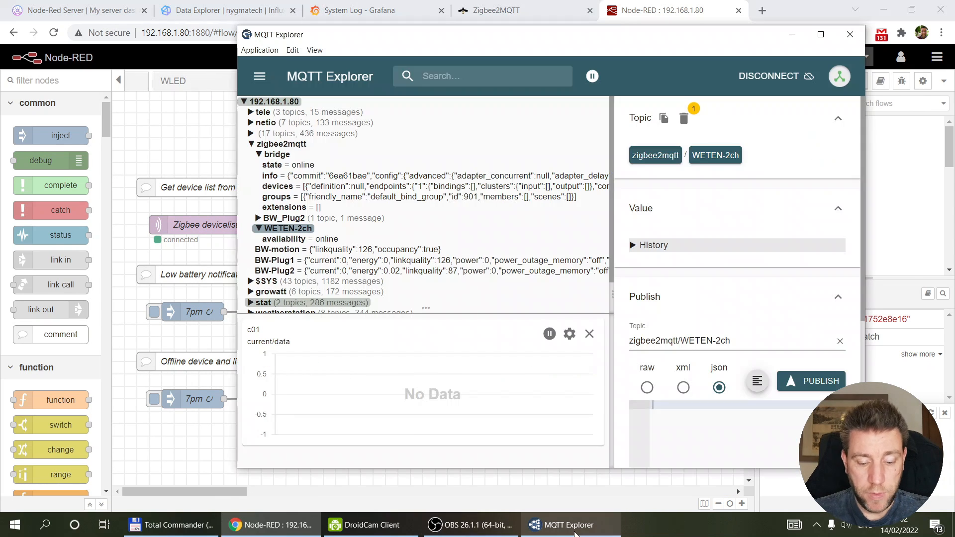
left_click(298, 187)
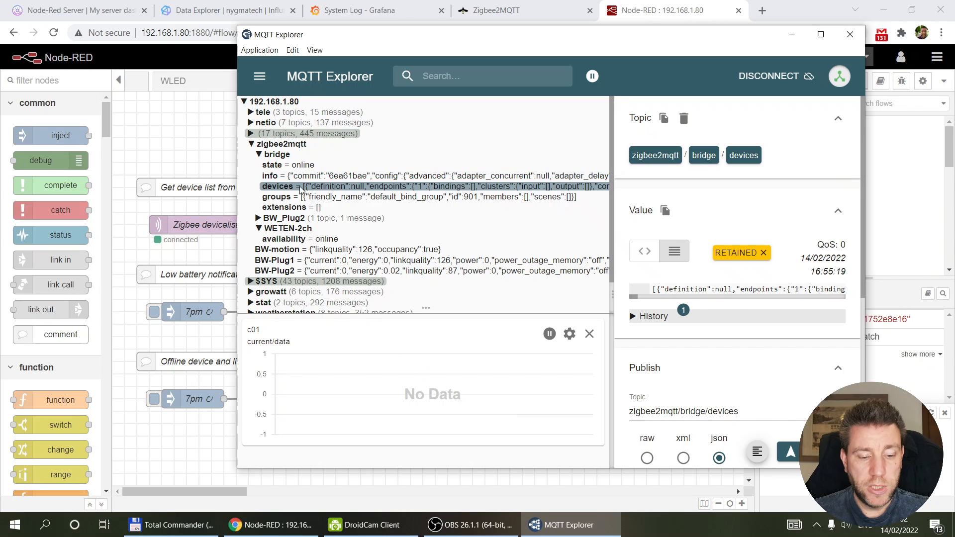
- Return to Node-RED and inspect the settings of the Zigbee devicelist and set flow.zigbee_devicelist nodes, leaving them unedited
left_click(172, 204)
double_click(198, 226)
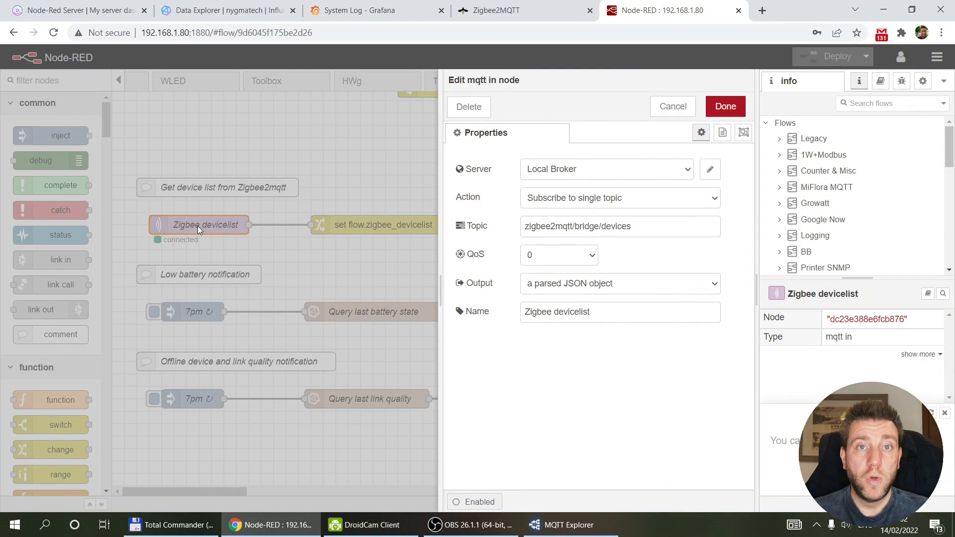
left_click(673, 105)
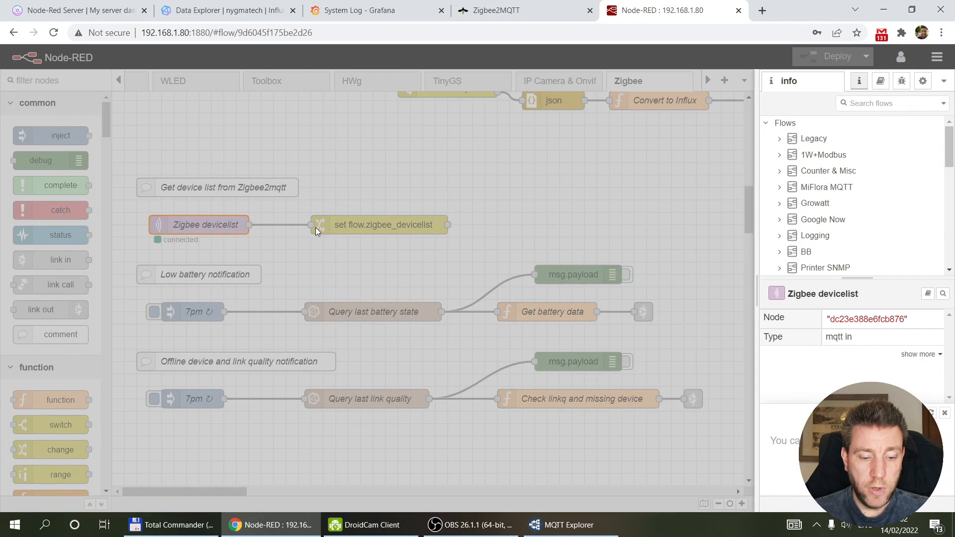
double_click(363, 216)
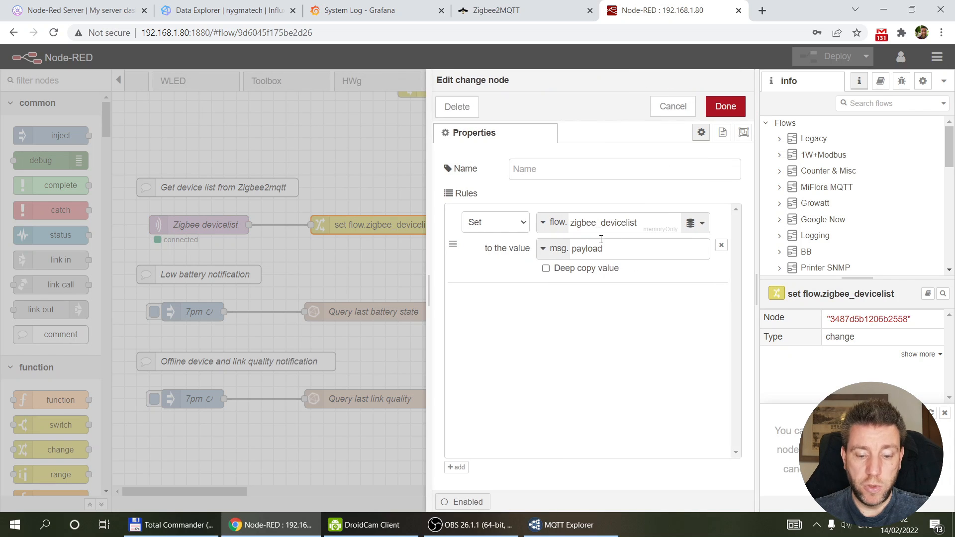
left_click(672, 107)
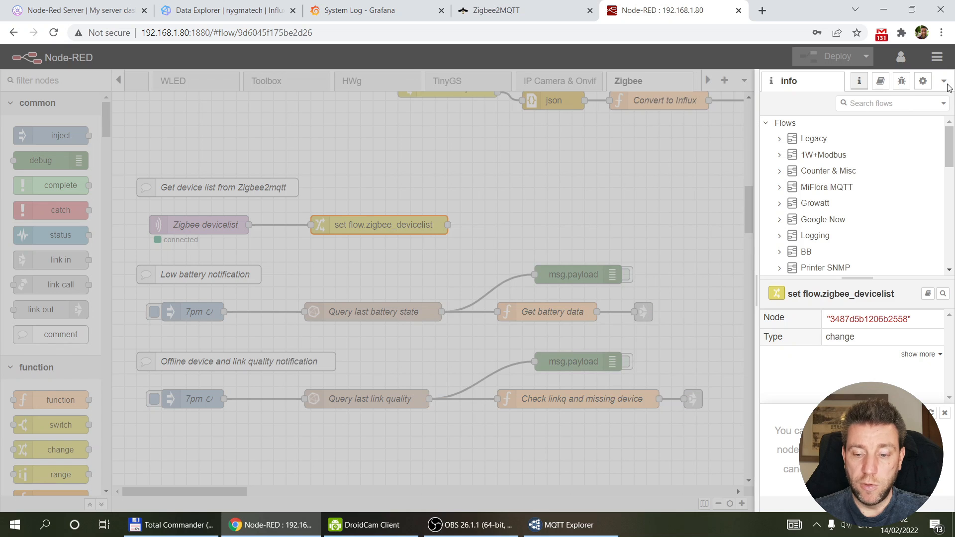
- Show the context data, refresh the flow context, and expand zigbee_devicelist down to the properties of device object 0
left_click(945, 82)
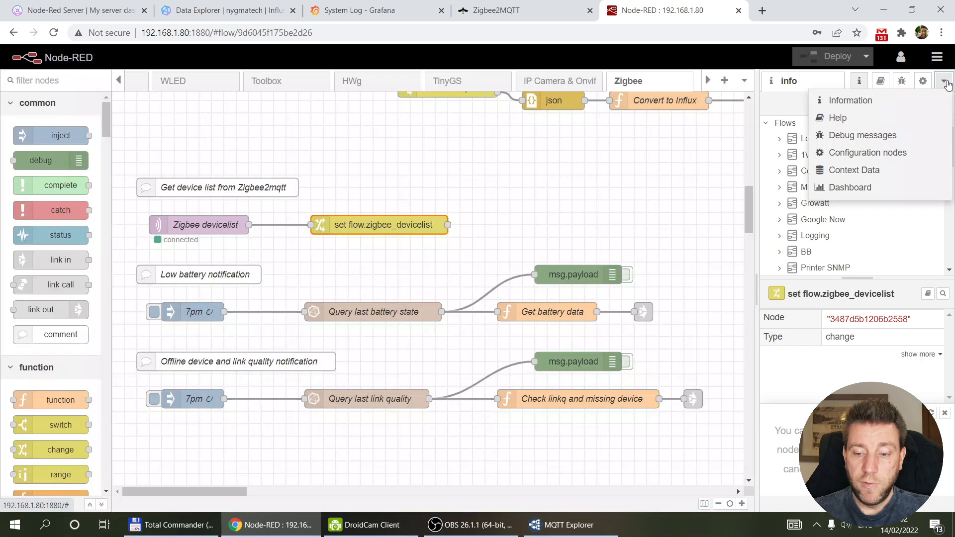
left_click(857, 169)
left_click(932, 166)
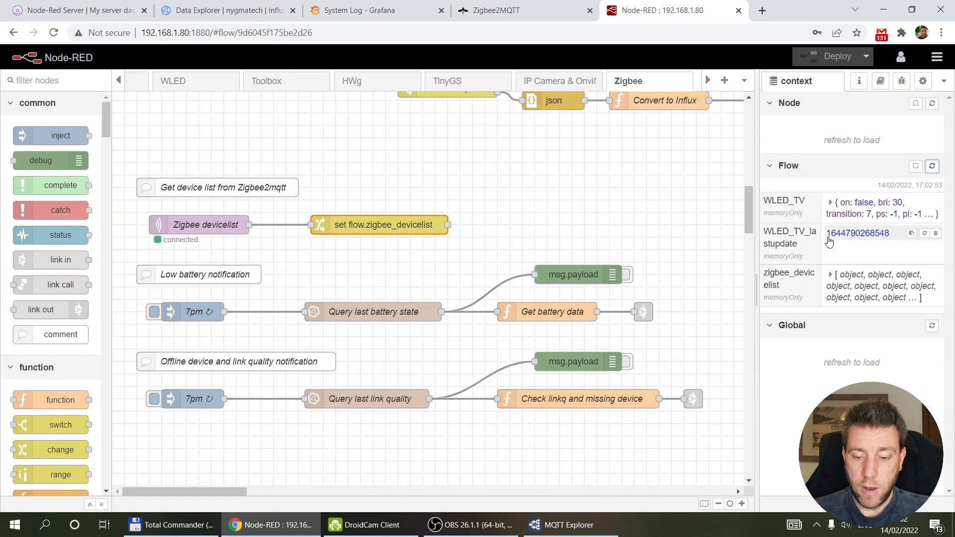
left_click(833, 276)
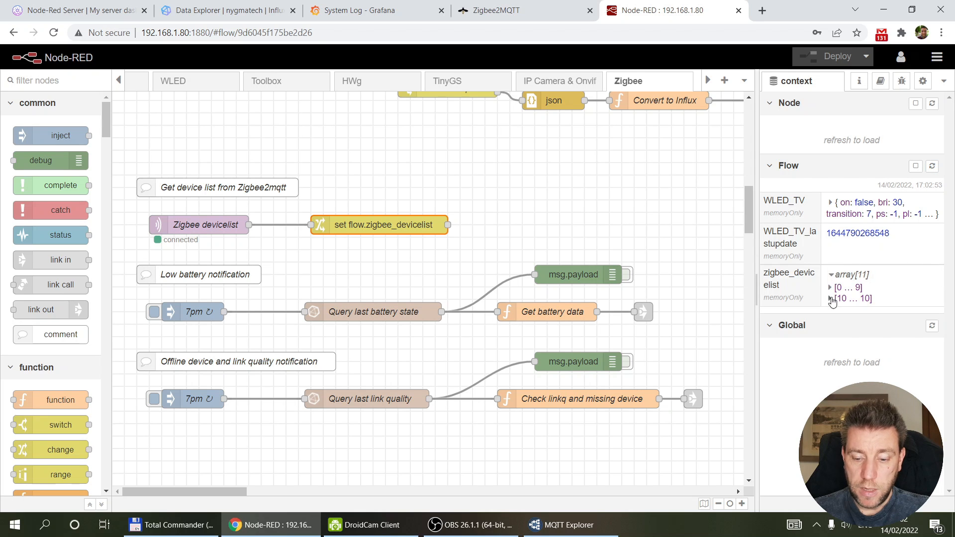
left_click(830, 288)
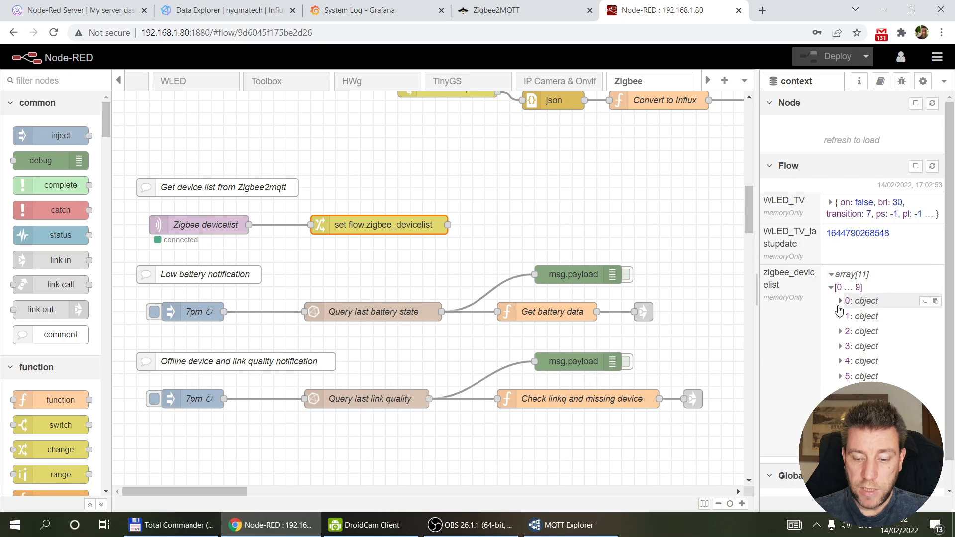
left_click(840, 302)
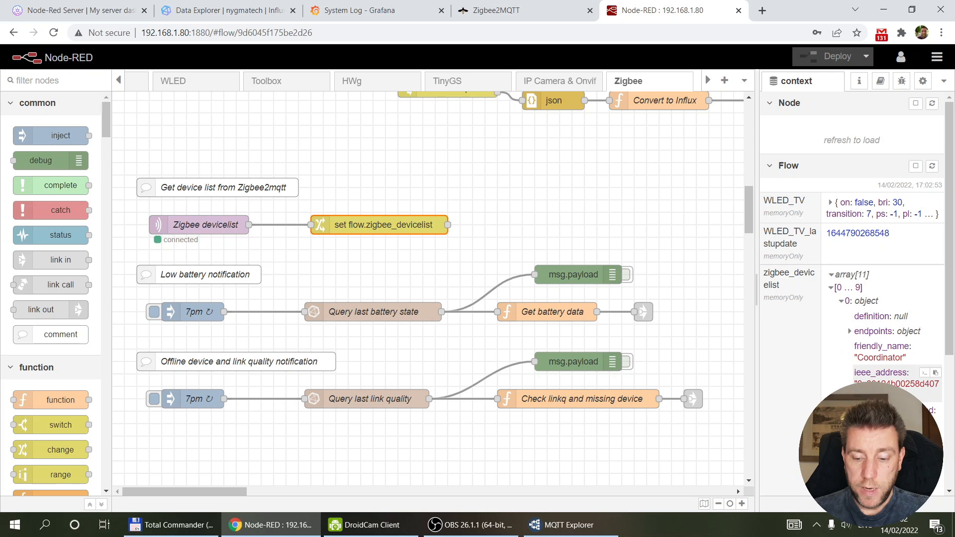
scroll(843, 319, "down", 4)
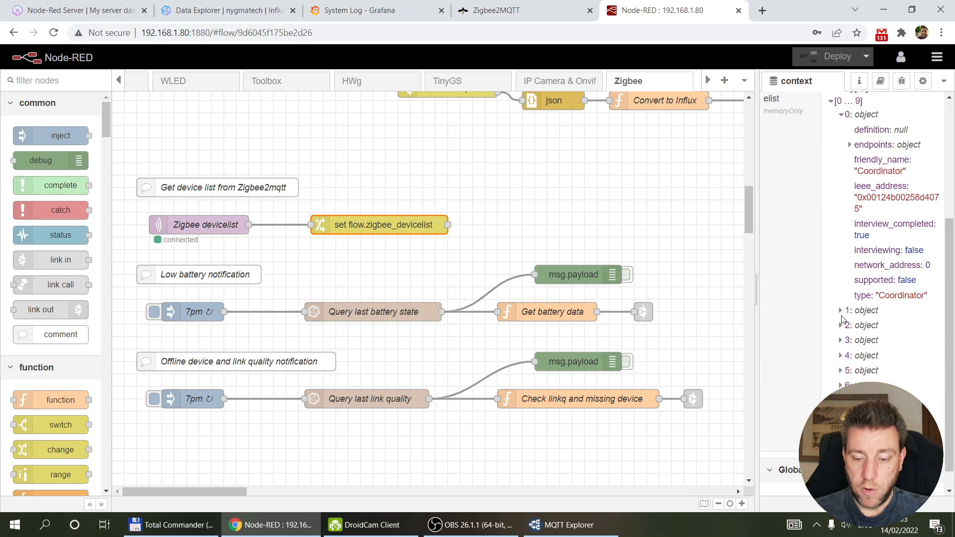
- Expand device object 1 in zigbee_devicelist and highlight its power_source property
left_click(840, 311)
scroll(875, 291, "down", 1)
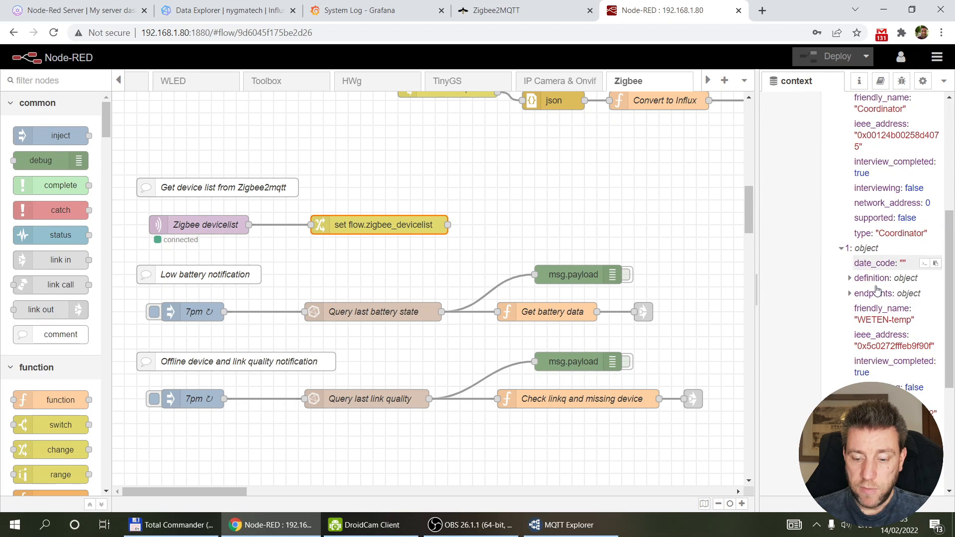
scroll(864, 331, "down", 2)
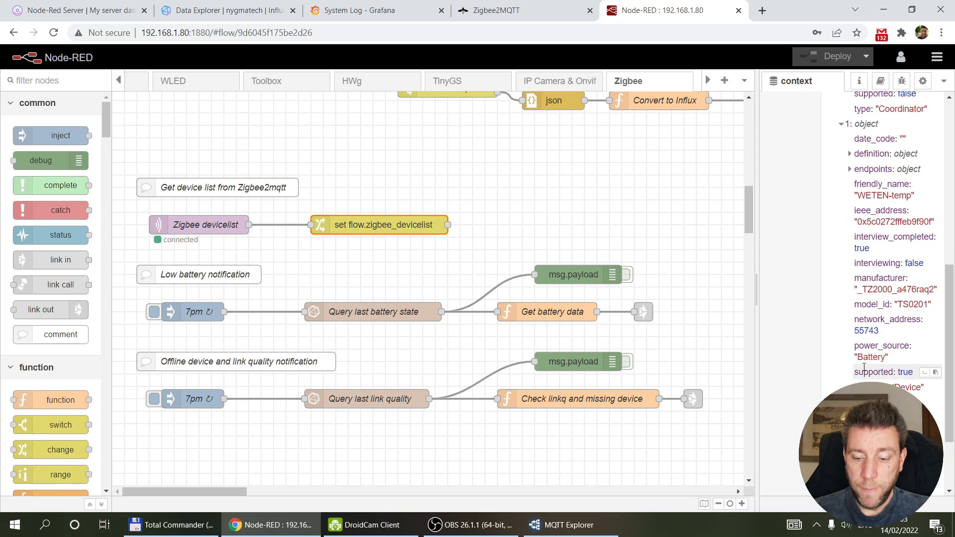
left_click_drag(898, 362, 854, 351)
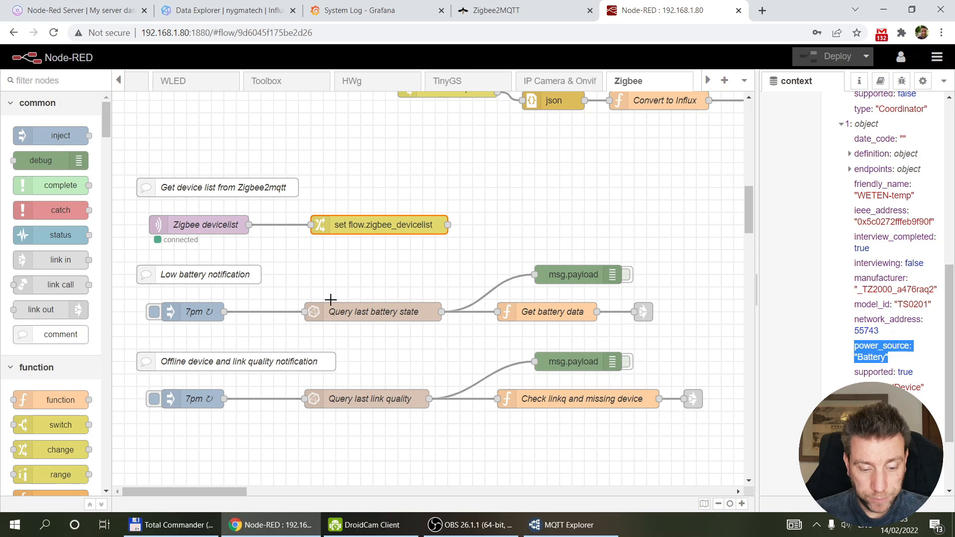
left_click(287, 284)
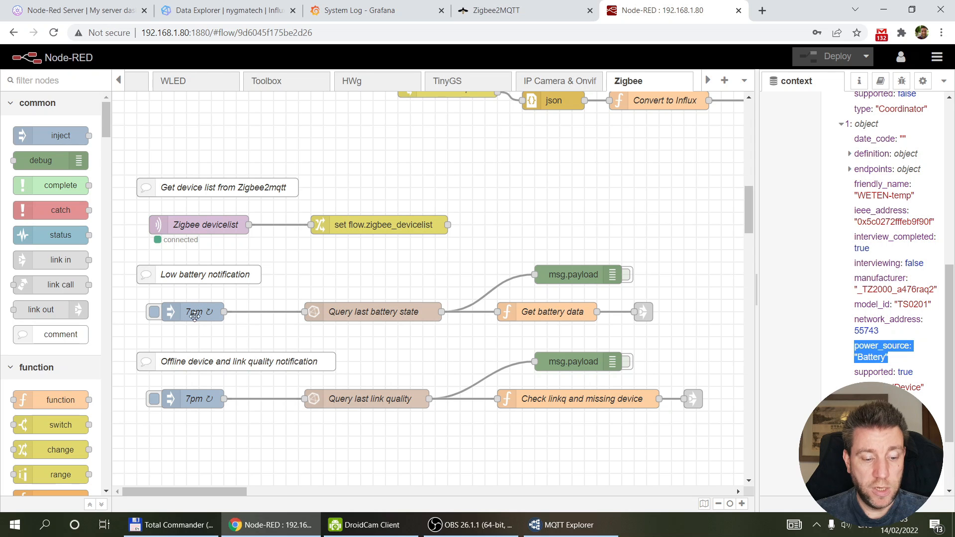
- Open the Query last battery state node, widen its editor, and highlight the query's log bucket and -24h range lines
left_click(350, 319)
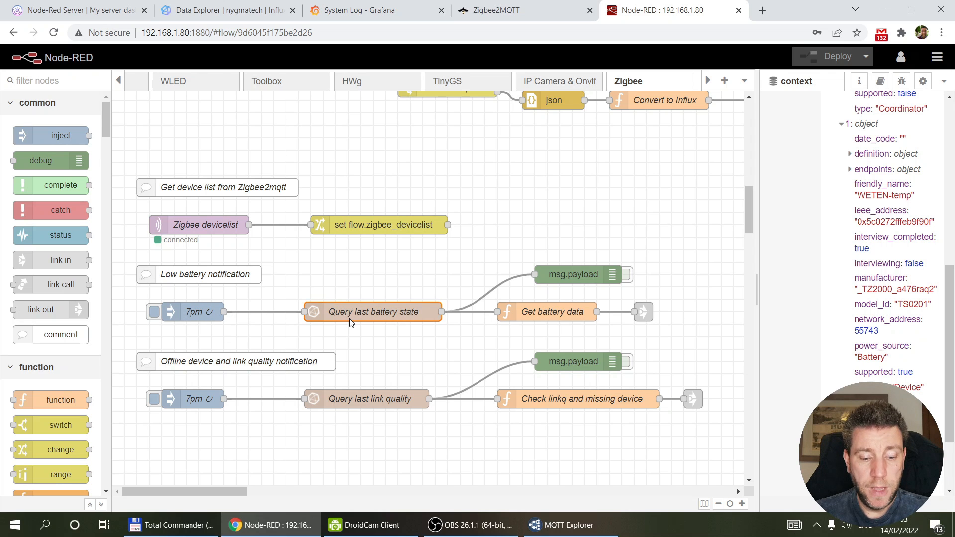
double_click(349, 318)
left_click_drag(431, 302, 130, 298)
left_click_drag(301, 278, 205, 278)
left_click_drag(299, 264, 178, 270)
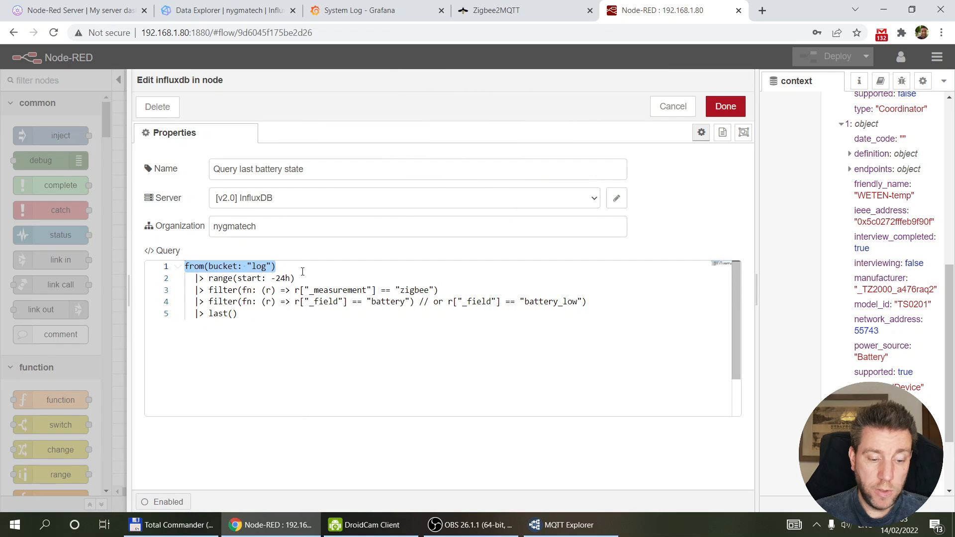
left_click_drag(301, 278, 218, 278)
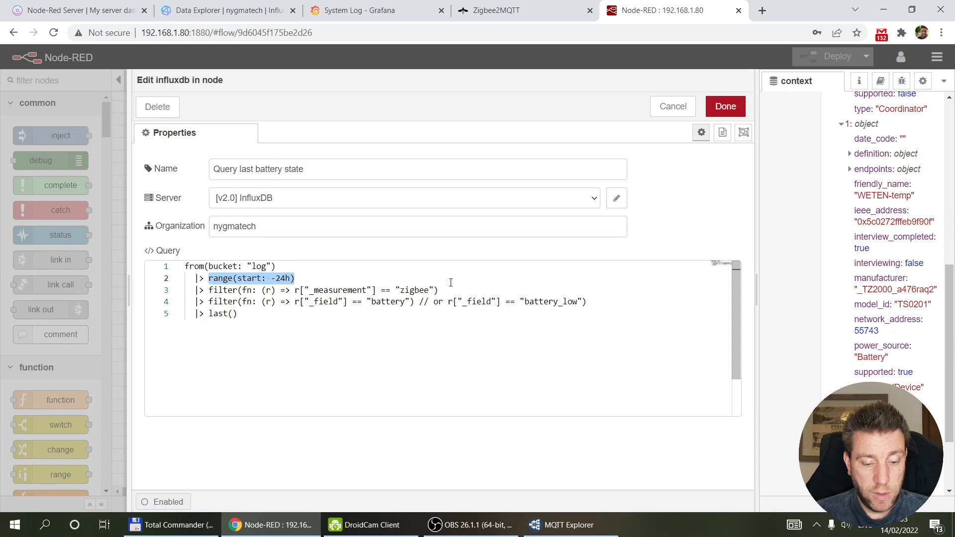
- Highlight the zigbee measurement filter, the battery field filter with its comment, and the last() line, and close the node without changes
left_click_drag(452, 289, 209, 290)
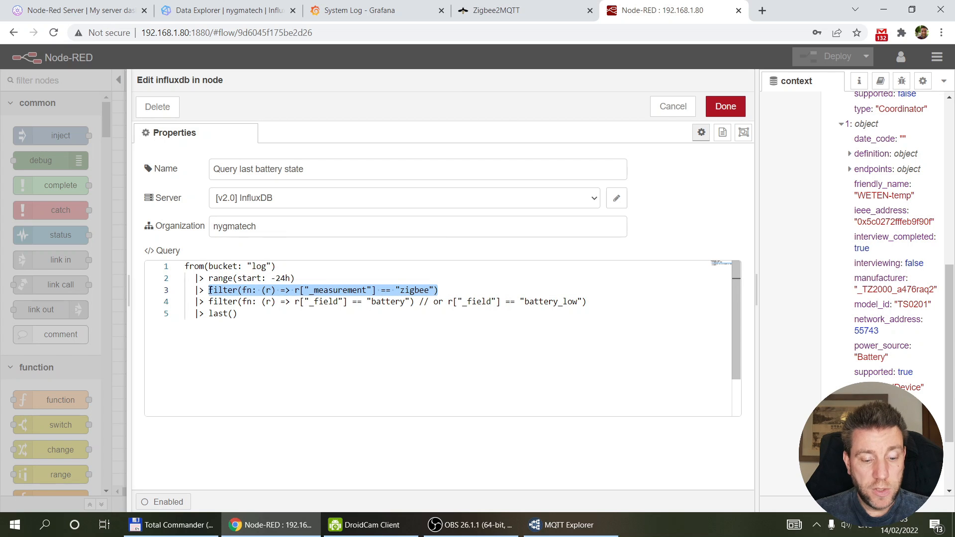
left_click_drag(414, 302, 213, 301)
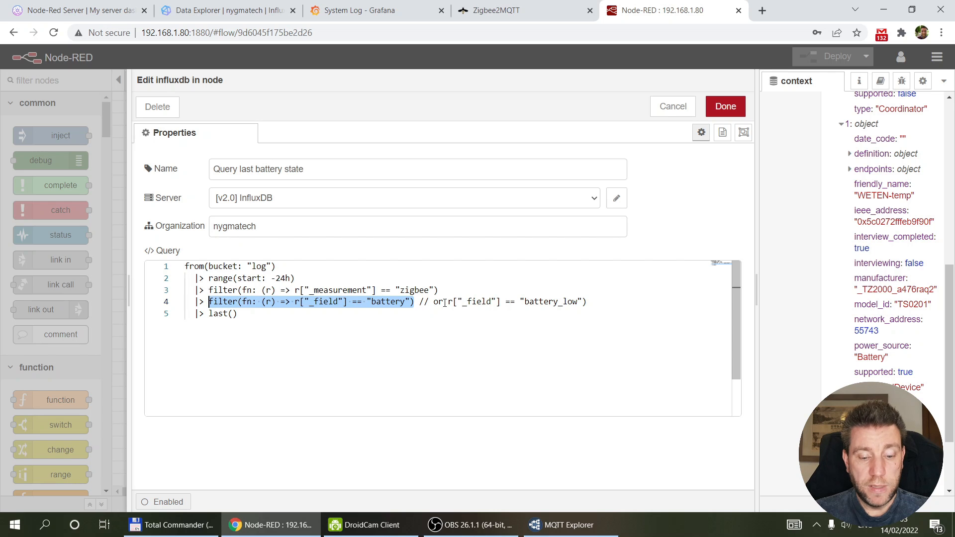
left_click_drag(419, 302, 601, 299)
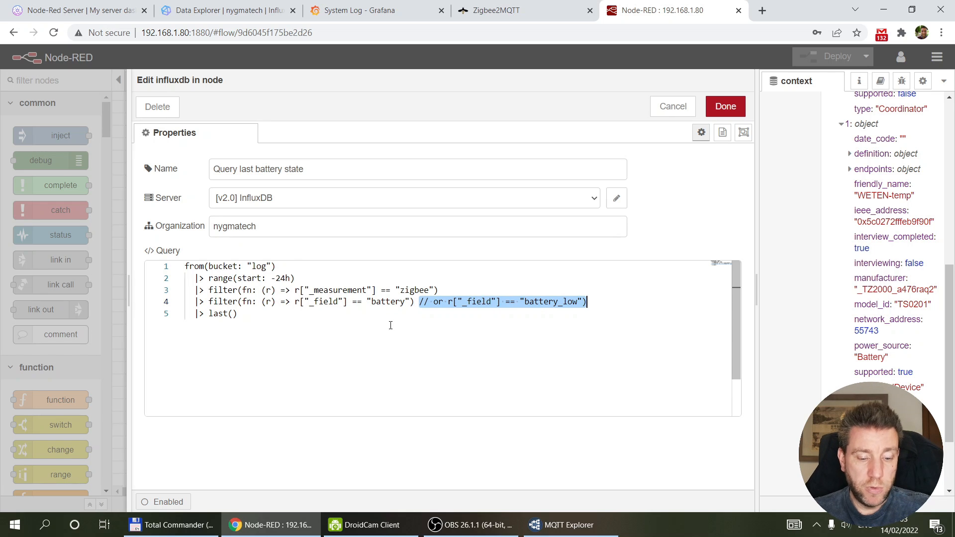
left_click_drag(238, 314, 184, 319)
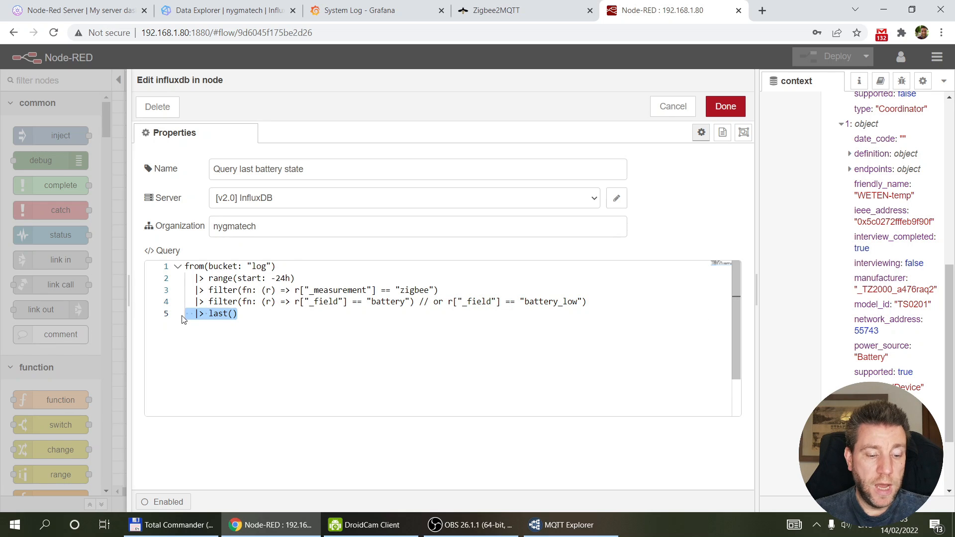
left_click(673, 107)
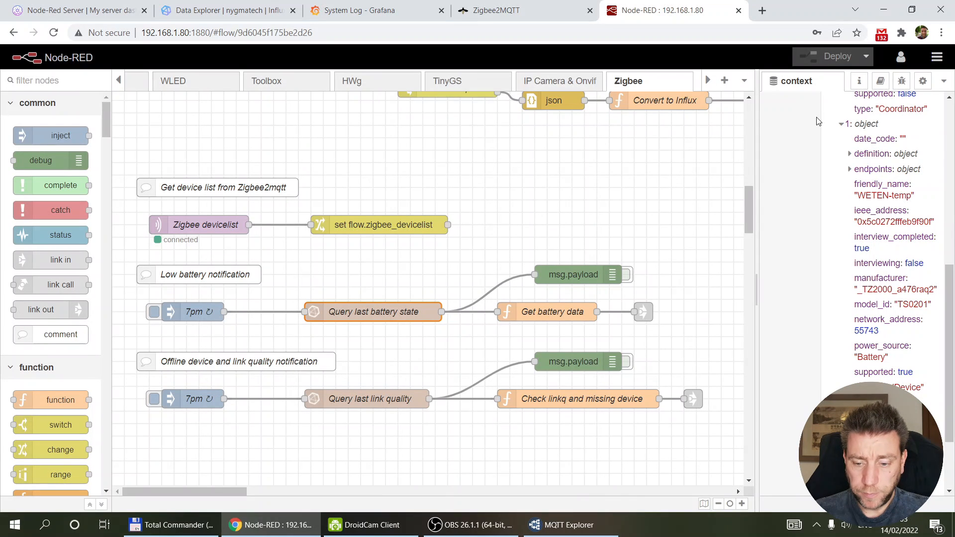
- Enable the low battery flow's msg.payload debug node, show the debug messages, and trigger that flow's 7pm inject
left_click(628, 274)
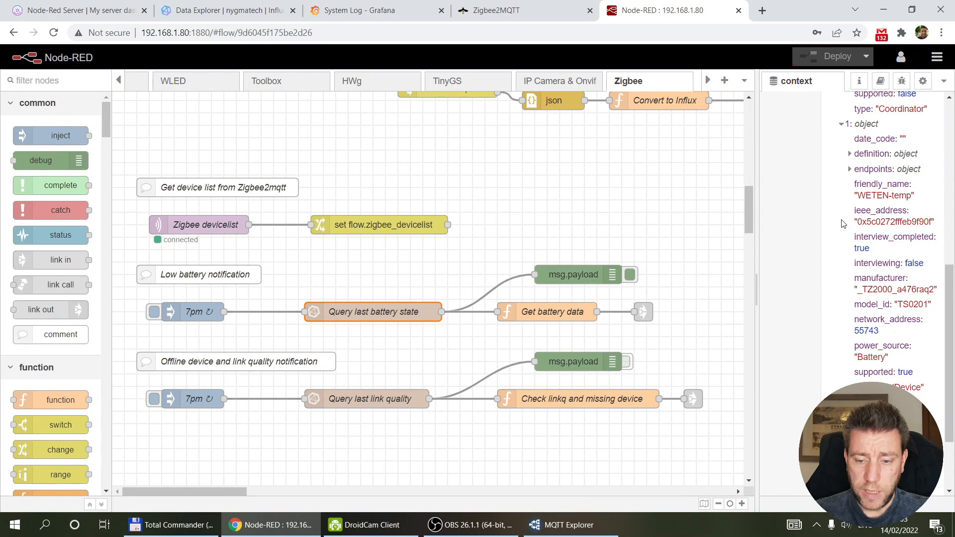
left_click(900, 82)
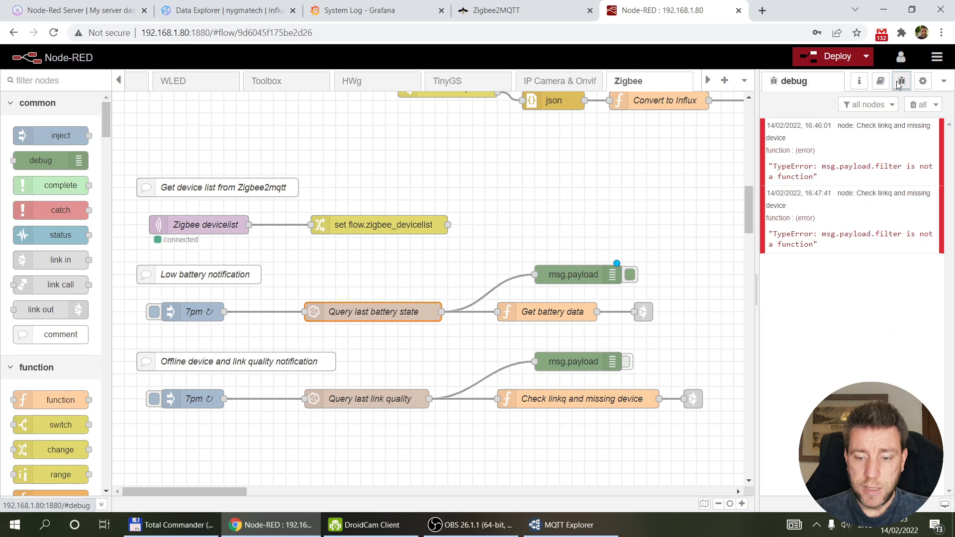
left_click(154, 311)
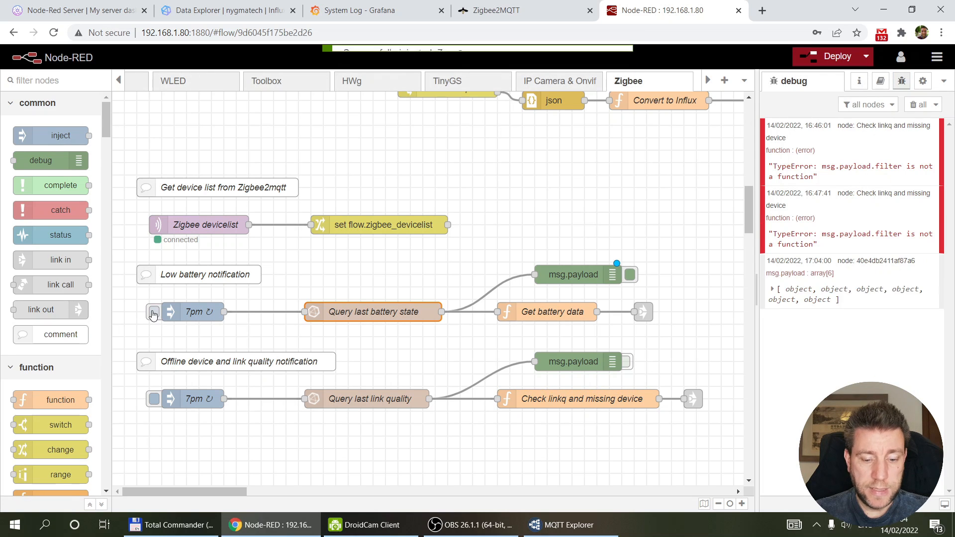
- Expand the battery query's debug output and examine the fields of result objects 0 and 1
left_click(772, 288)
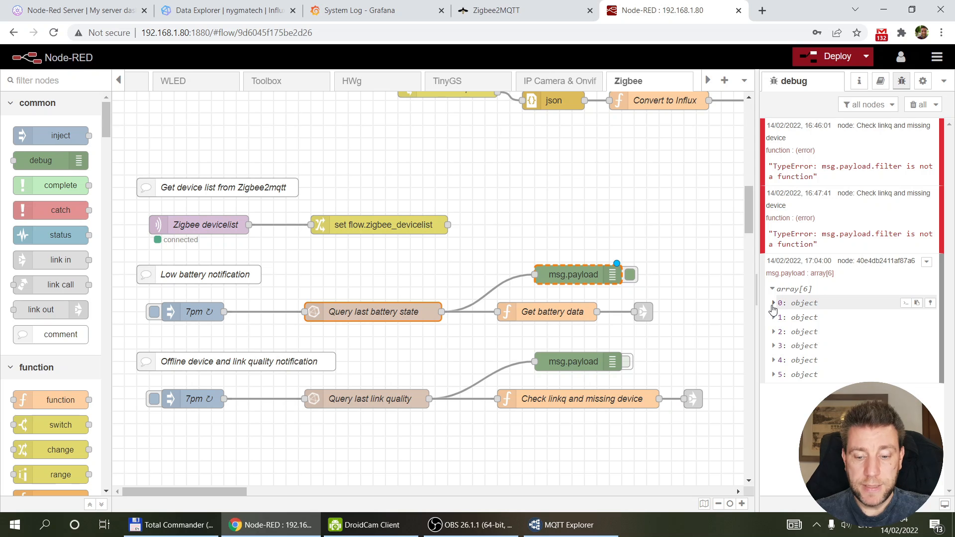
left_click(773, 305)
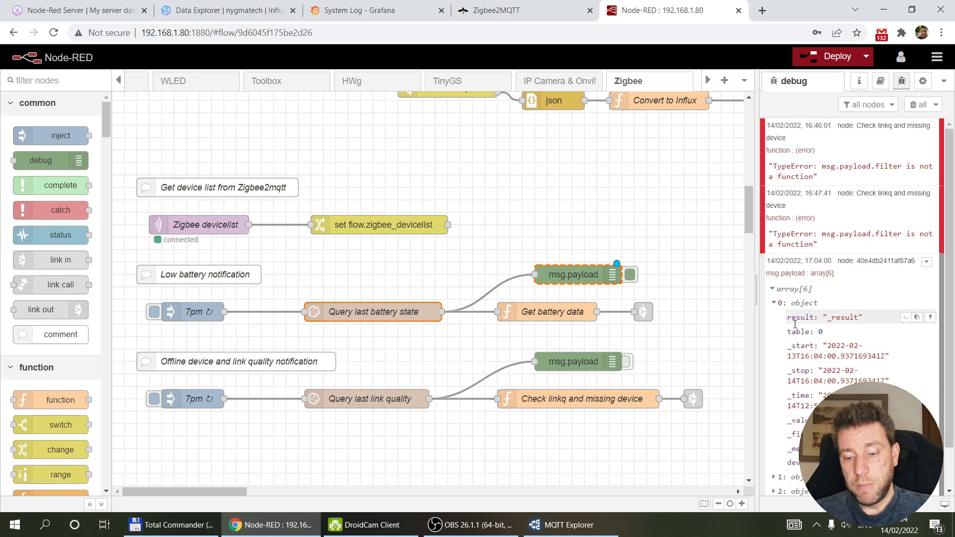
left_click(773, 304)
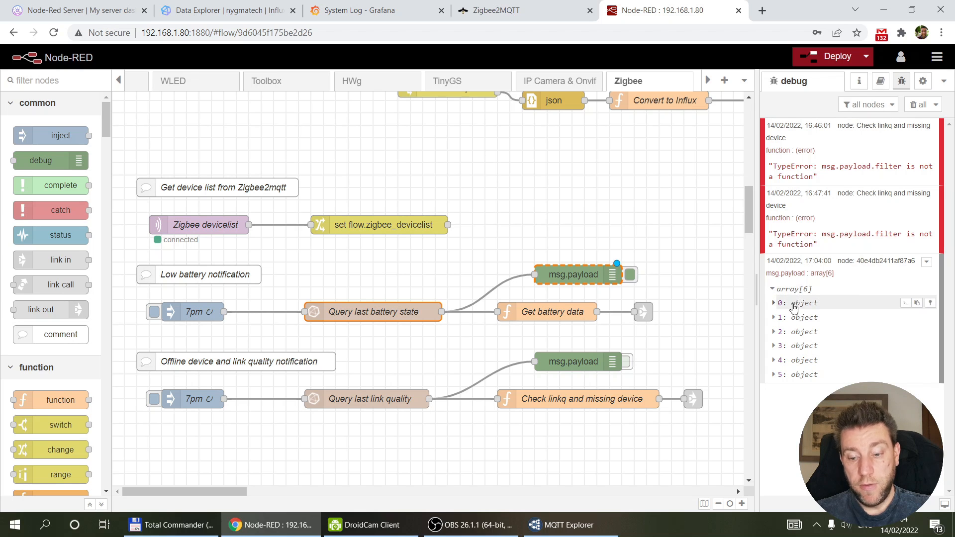
left_click(774, 304)
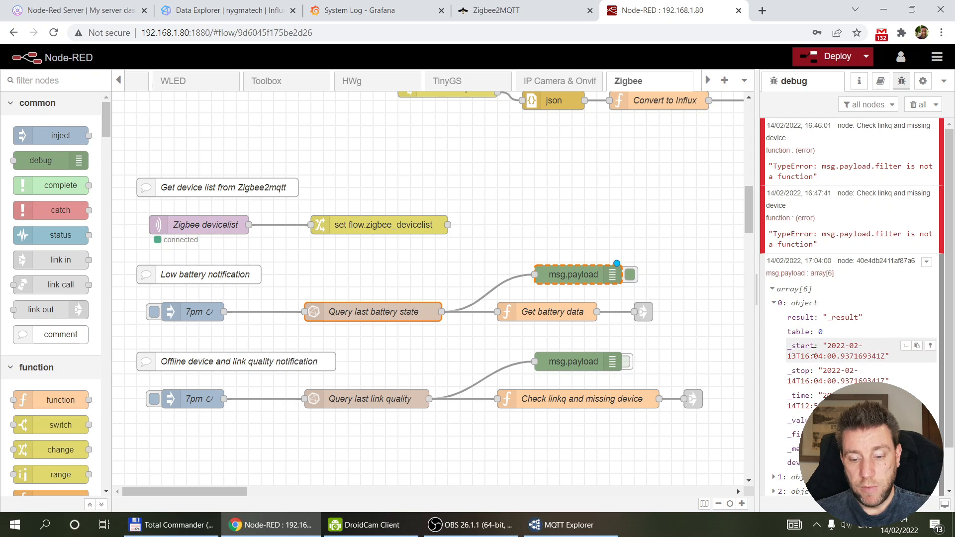
scroll(804, 320, "down", 1)
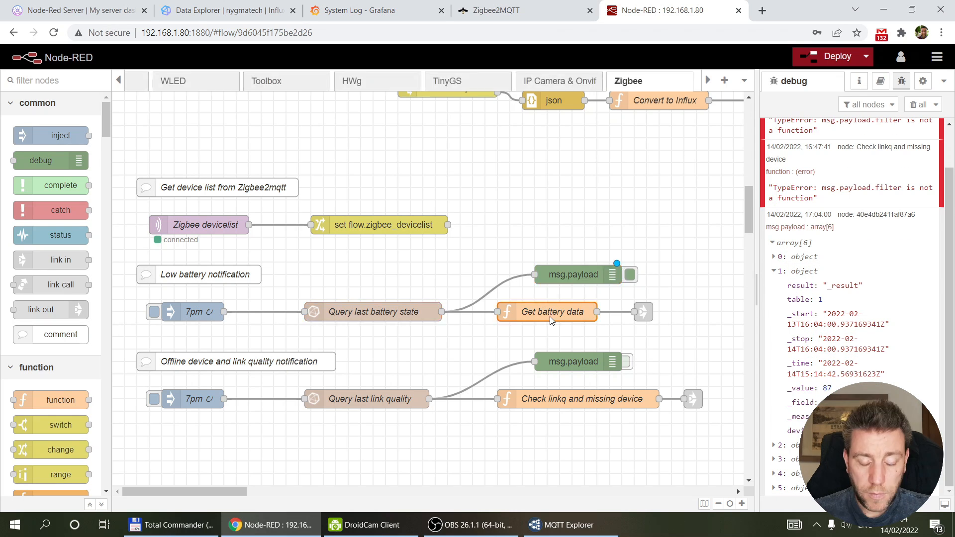
- Open the Get battery data function node, widen its editor, and highlight the lowbatt threshold lines
double_click(550, 316)
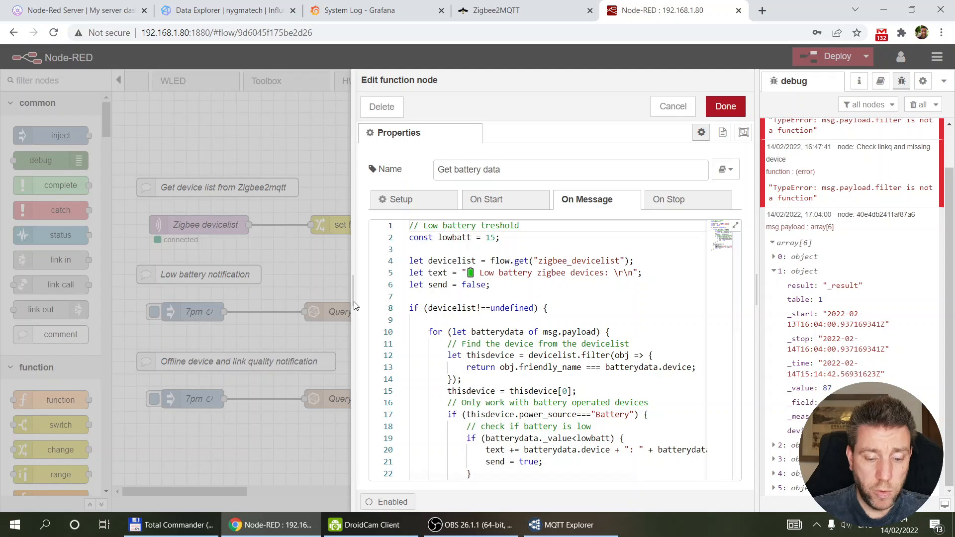
left_click_drag(354, 298, 208, 294)
left_click_drag(375, 234, 271, 225)
left_click(371, 241)
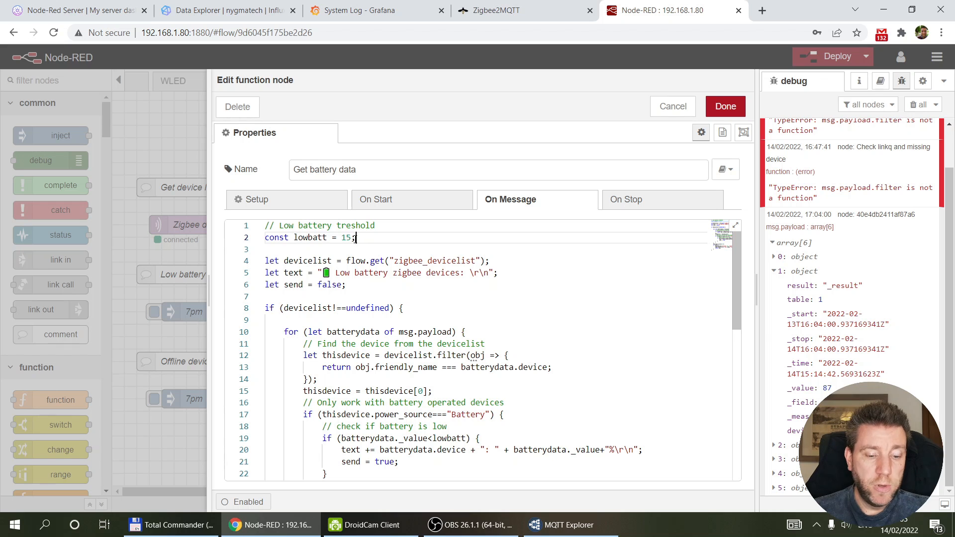
- Highlight the lowbatt threshold value and the thisdevice.power_source==="Battery" condition in the function code
double_click(350, 237)
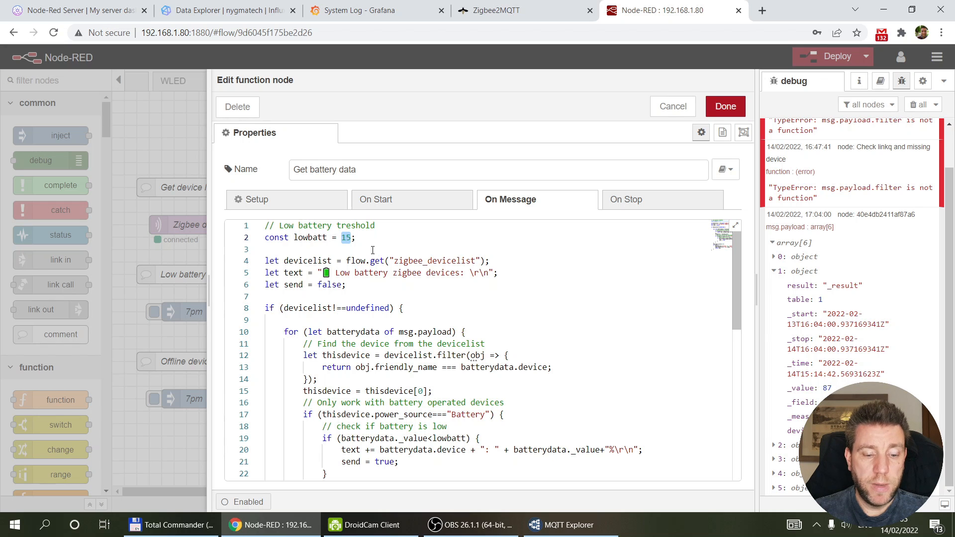
scroll(374, 246, "down", 3)
scroll(374, 246, "up", 2)
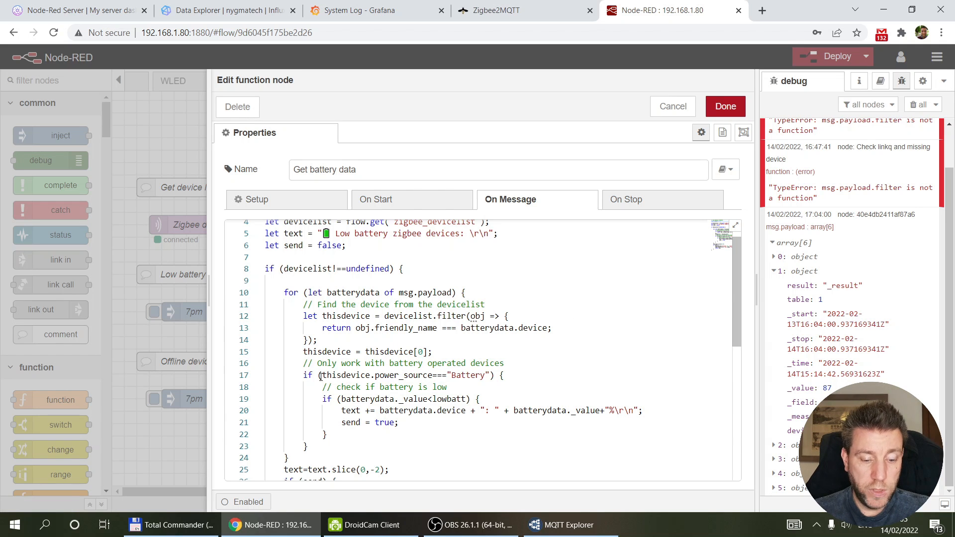
left_click_drag(322, 375, 492, 375)
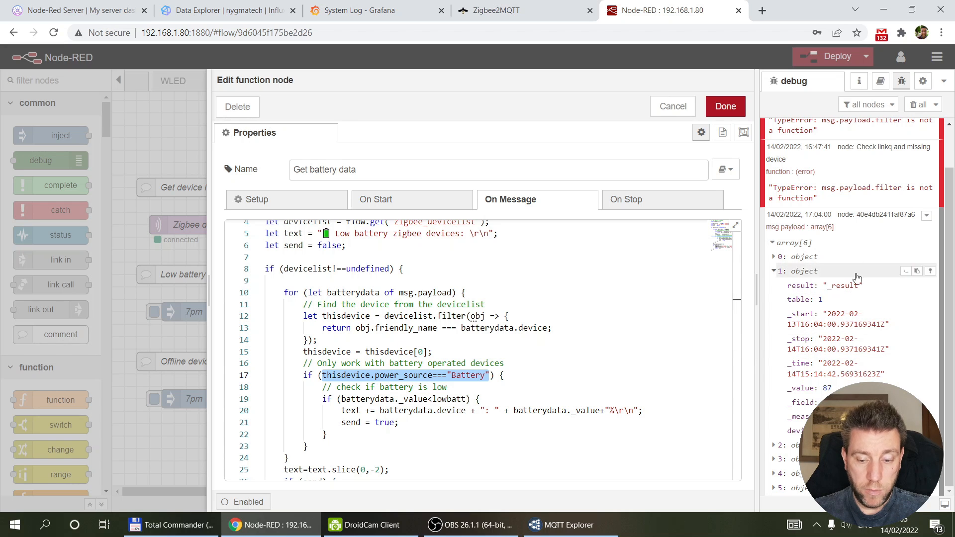
- Collapse result object 1 in the debug output and examine the thisdevice lookup and the start of the function code
left_click(774, 271)
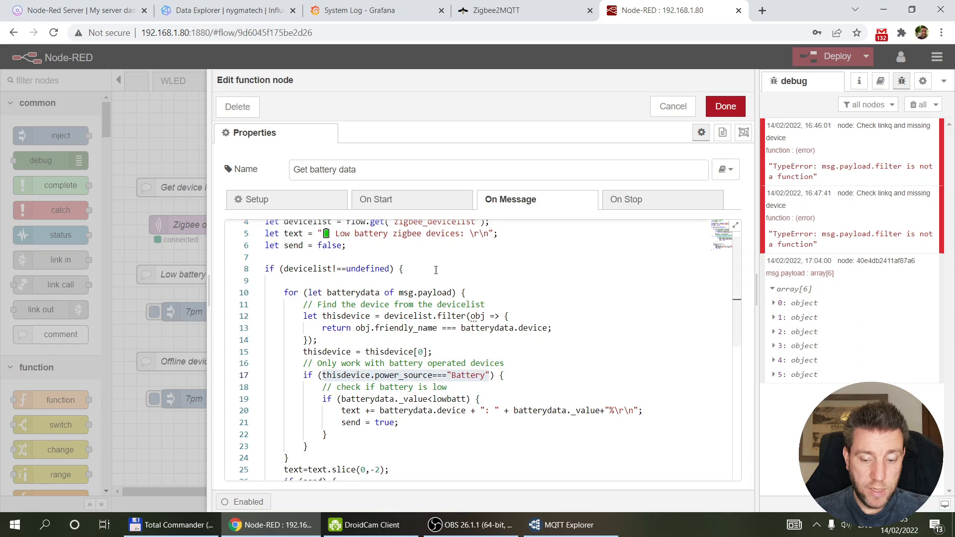
left_click(344, 350)
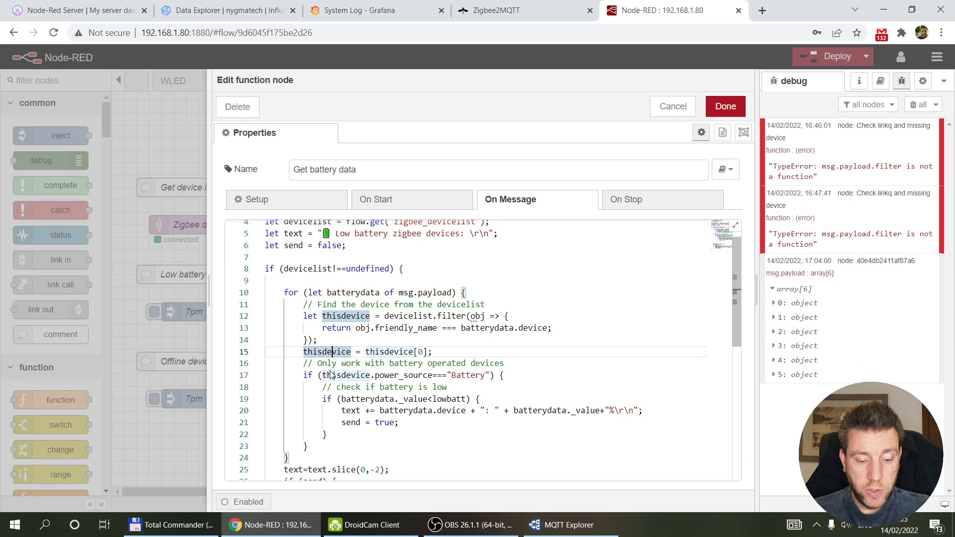
left_click(461, 363)
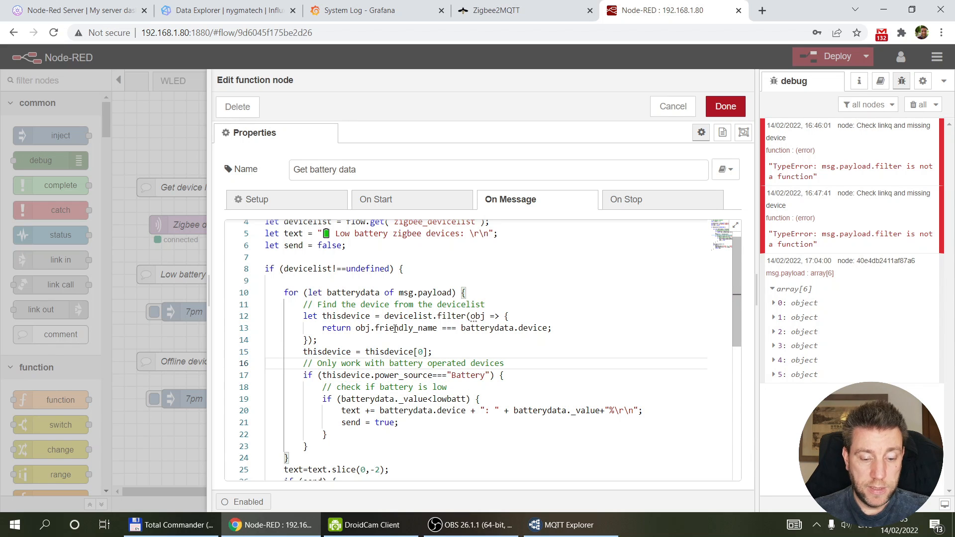
scroll(393, 326, "up", 2)
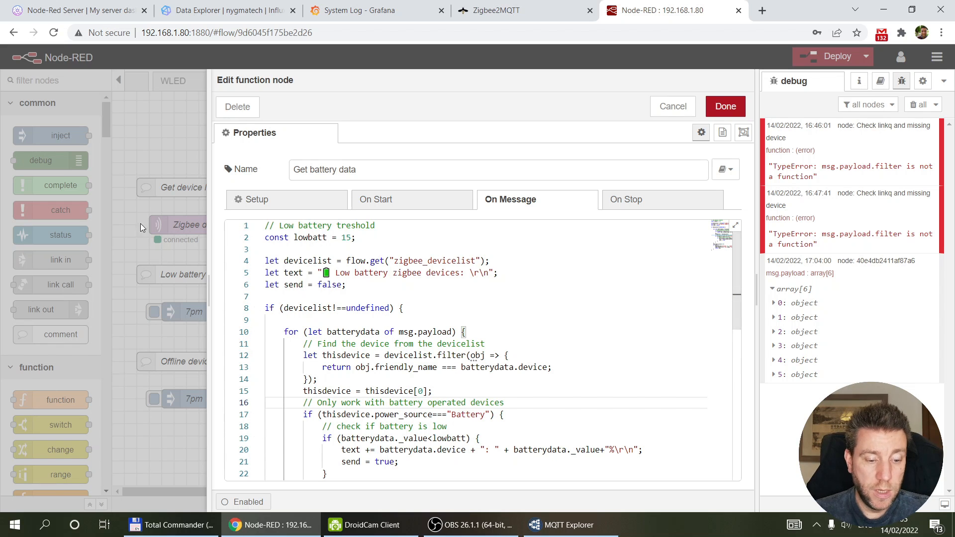
- Review the low battery check and highlight the msg.payload line that builds the notification message
scroll(349, 358, "down", 2)
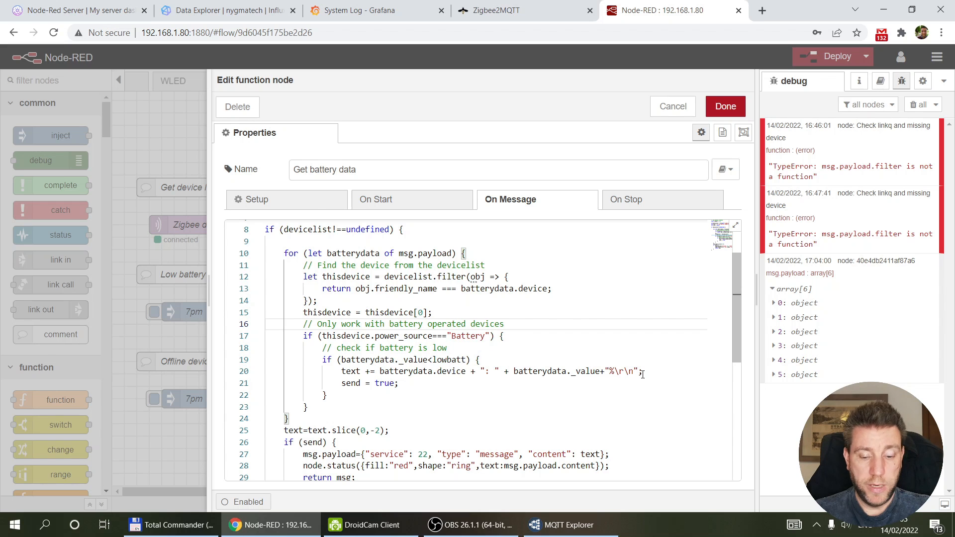
scroll(638, 371, "down", 3)
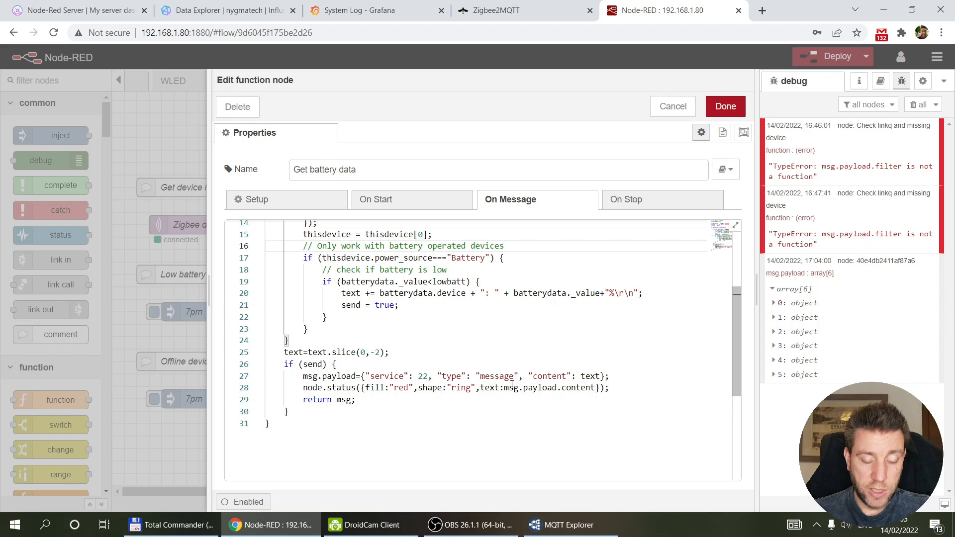
left_click_drag(618, 376, 302, 376)
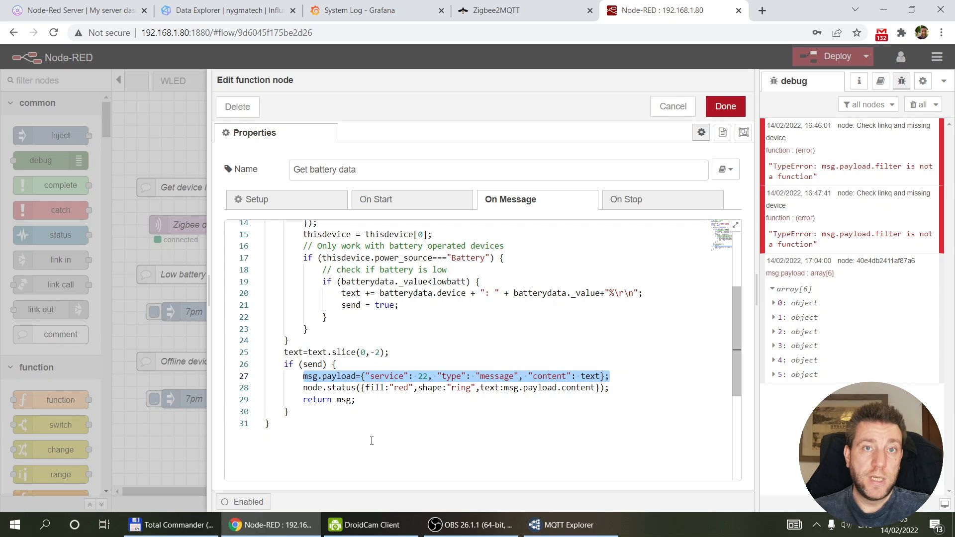
- Try replacing the payload's service key with chatid and its value with "fdfdfdfd", and close the node without saving
double_click(379, 377)
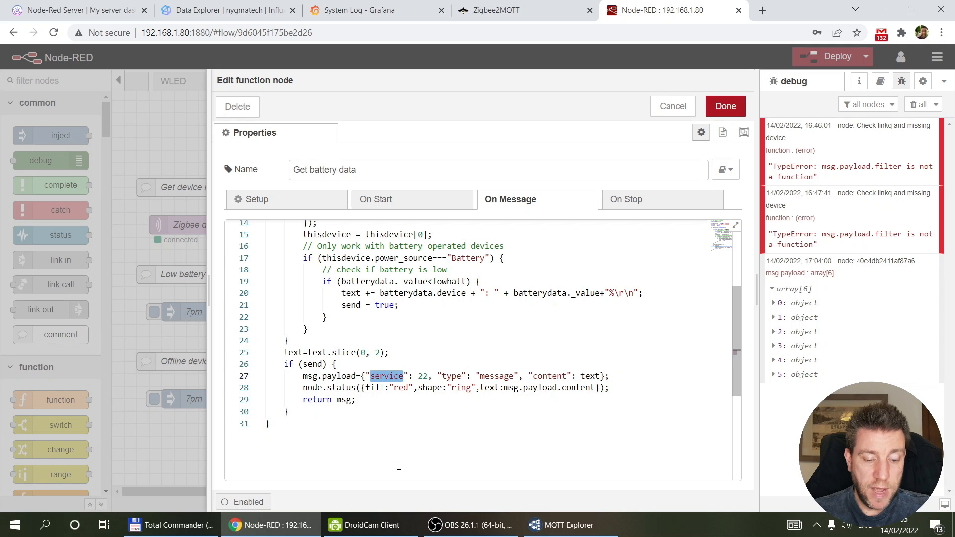
type("chatid")
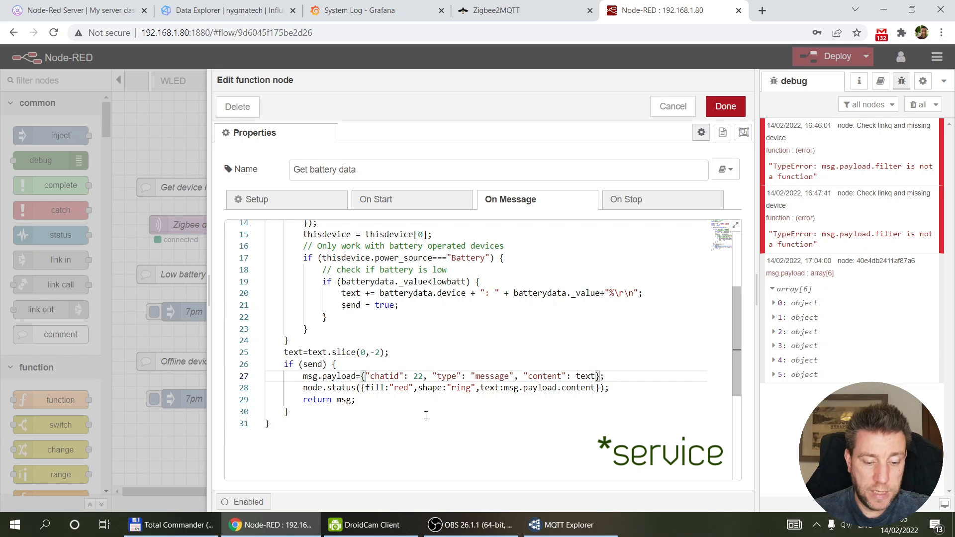
double_click(422, 376)
type("\"fdfdfdfd")
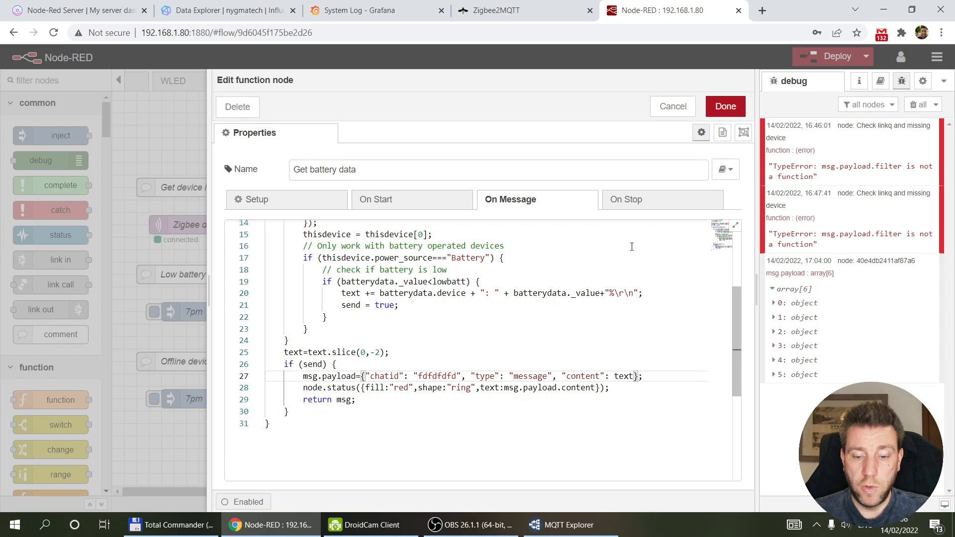
left_click(673, 106)
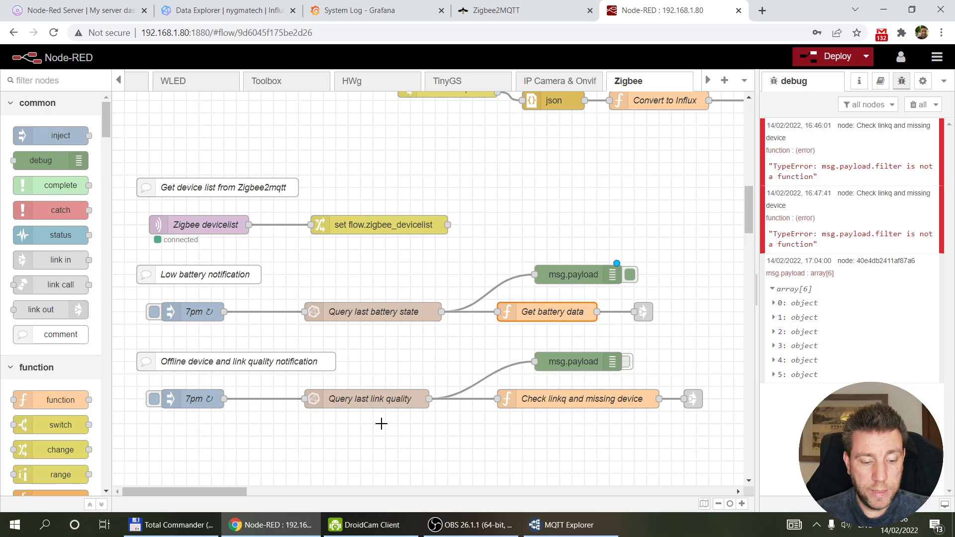
- Open the Query last link quality node and delete the battery_low comment after its linkquality filter
double_click(356, 406)
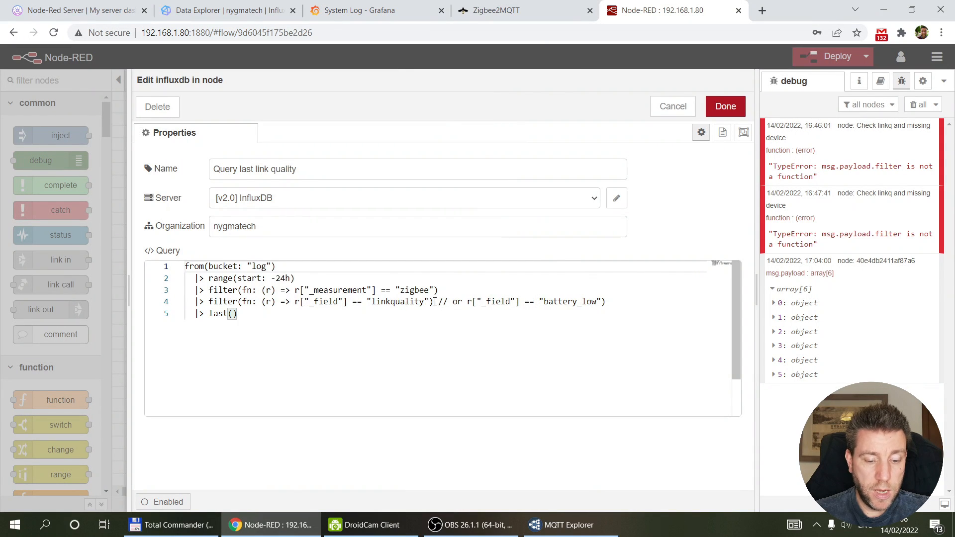
left_click_drag(438, 302, 709, 309)
key("Delete")
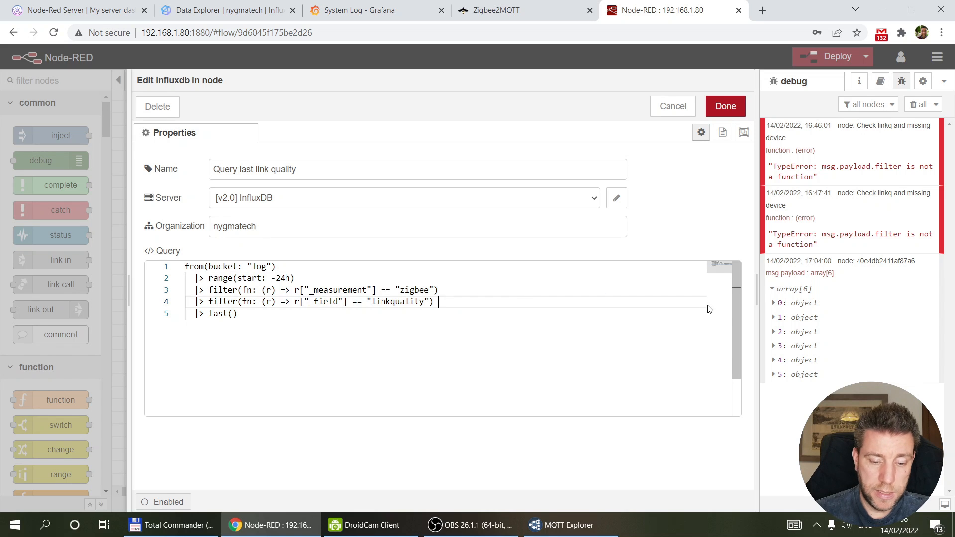
- Highlight the query's -24h range, zigbee measurement filter, linkquality filter and last() line, and save the node
left_click_drag(295, 278, 138, 282)
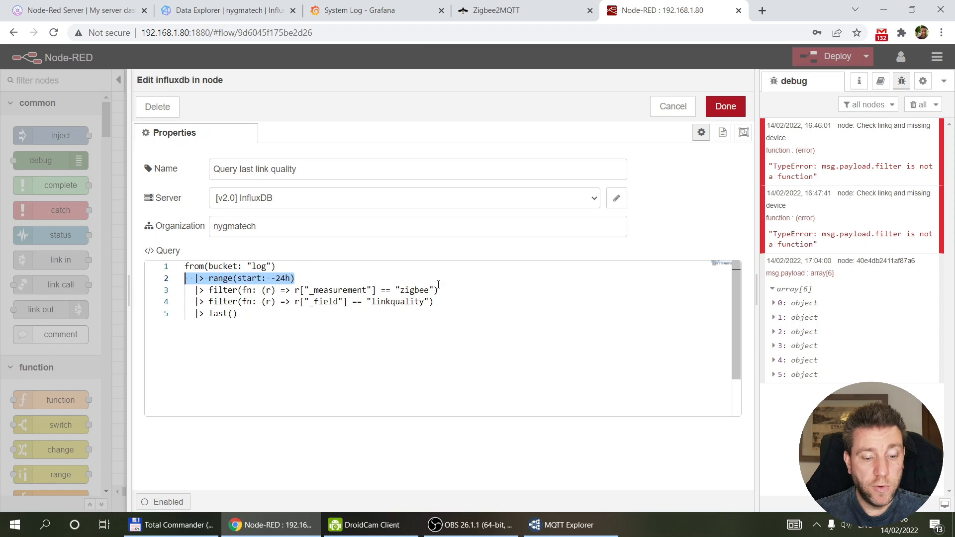
left_click_drag(442, 290, 162, 292)
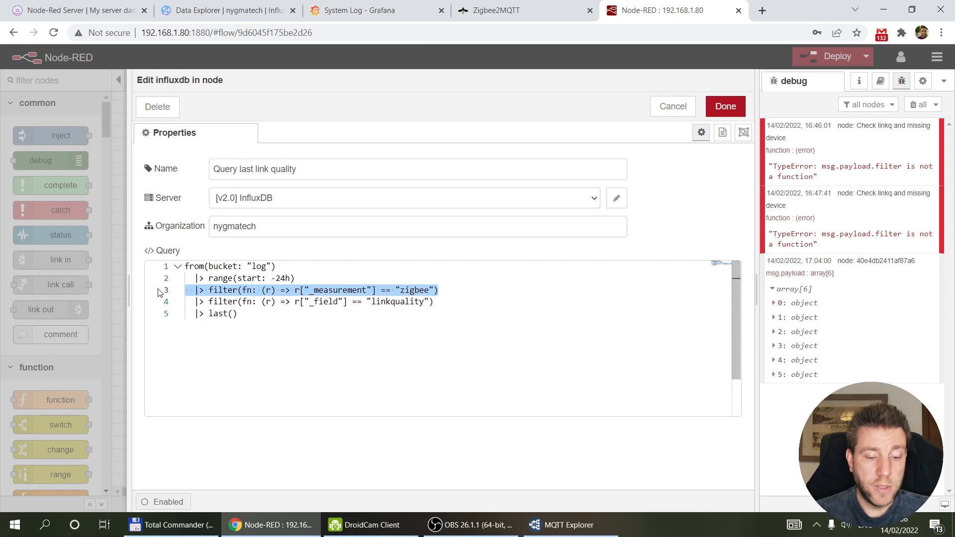
left_click_drag(458, 305, 164, 303)
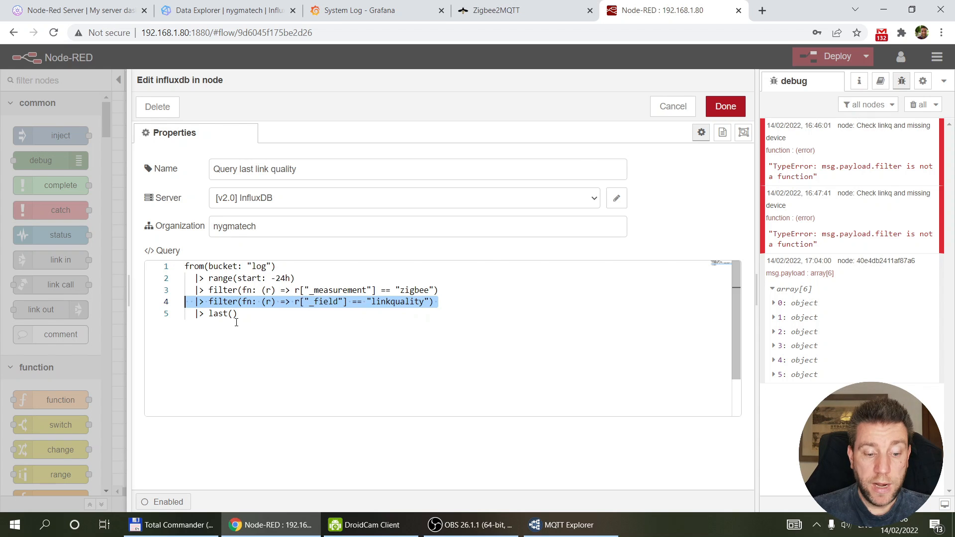
left_click_drag(239, 319, 171, 319)
left_click(727, 106)
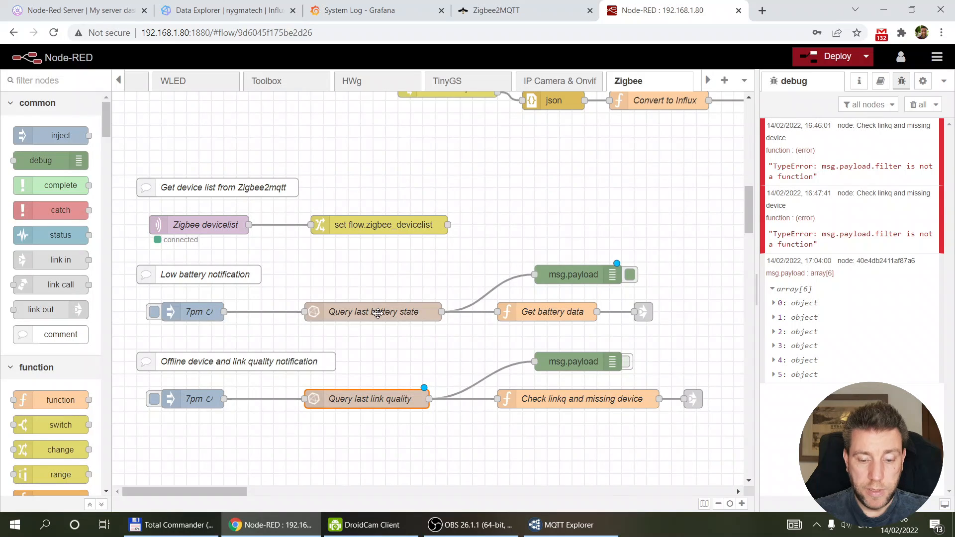
- Delete the battery_low comment after the battery filter in the Query last battery state node and save it
double_click(378, 314)
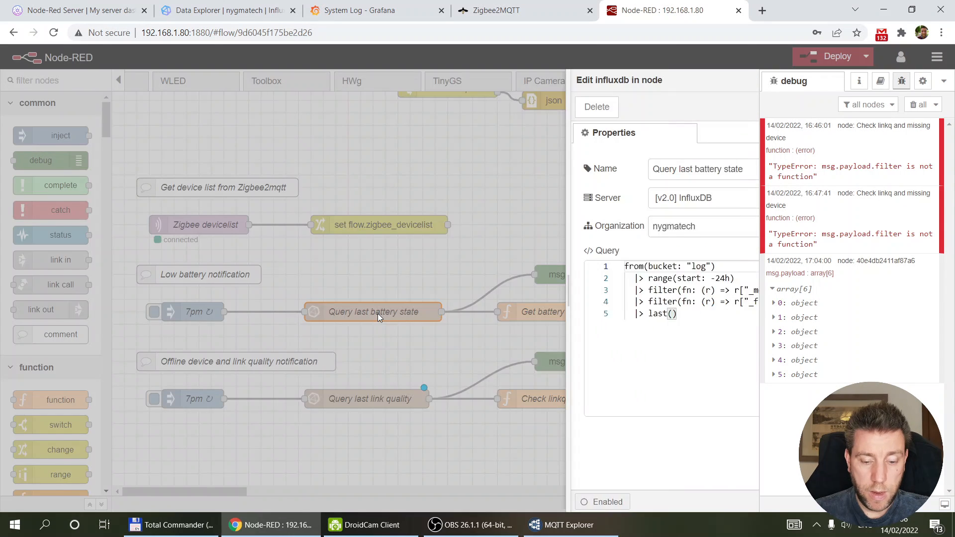
left_click_drag(421, 303, 605, 301)
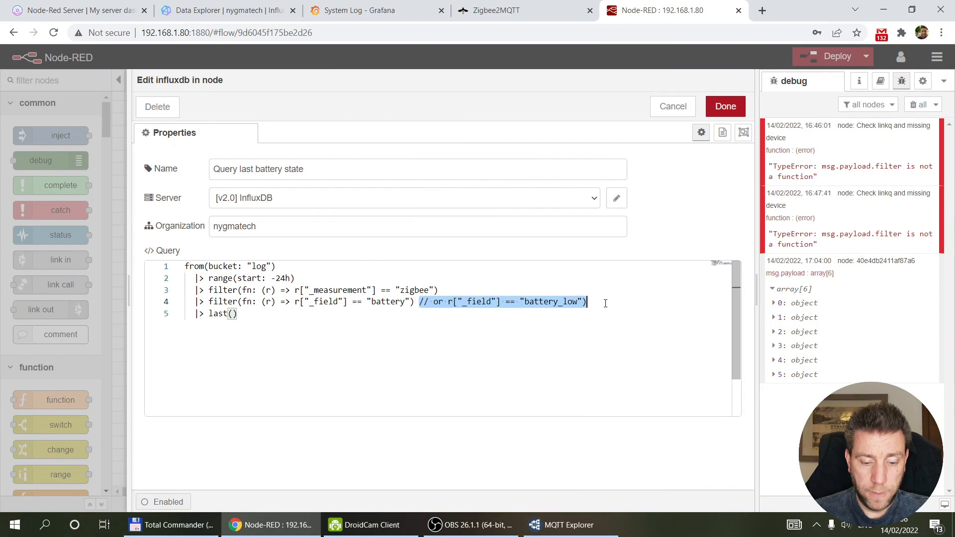
key("Delete")
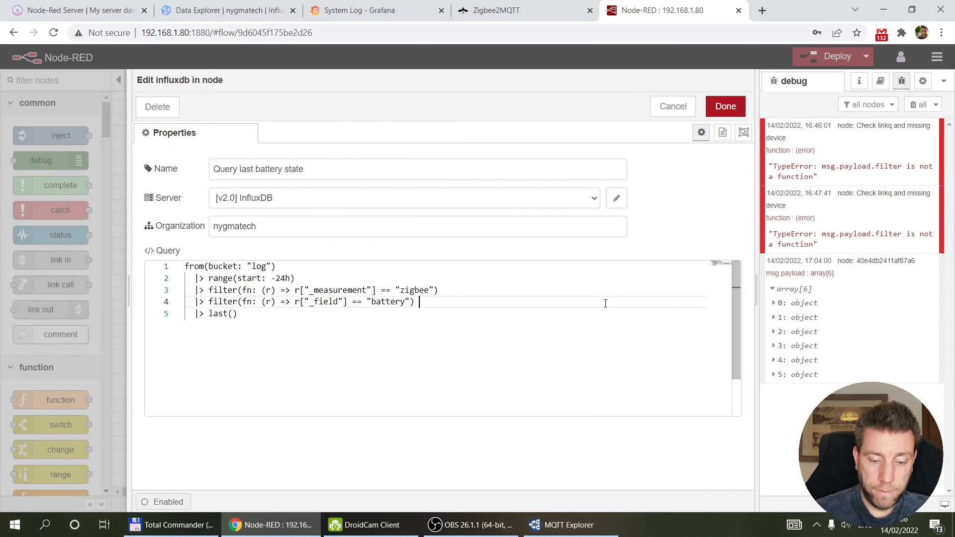
left_click(725, 106)
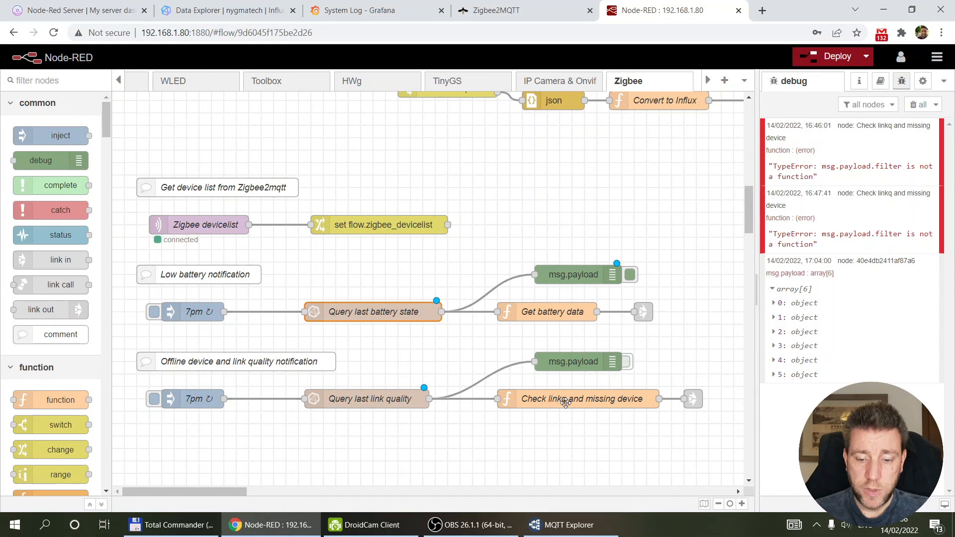
- Open the Check linkq and missing device function node, widen its editor, and set the lowlinkq constant to 30
double_click(595, 399)
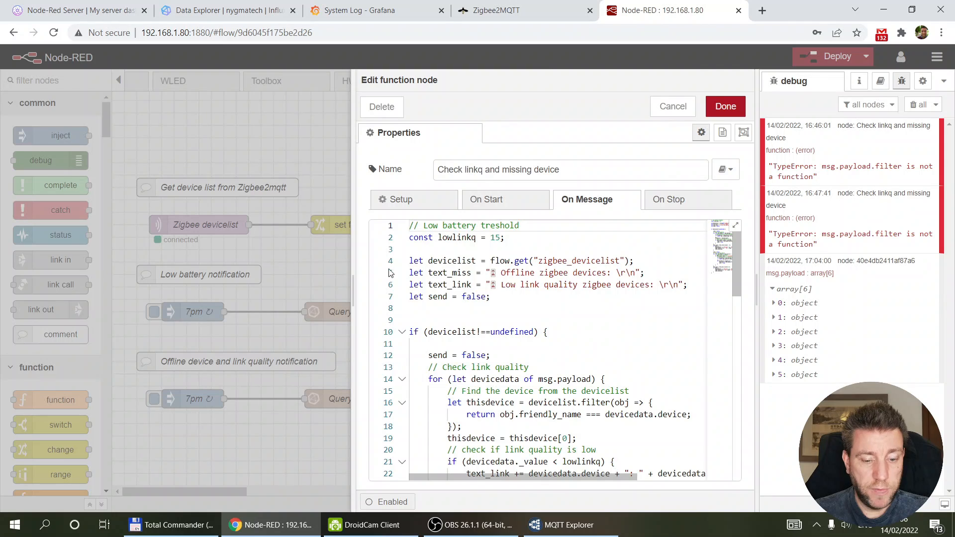
left_click_drag(352, 291, 164, 286)
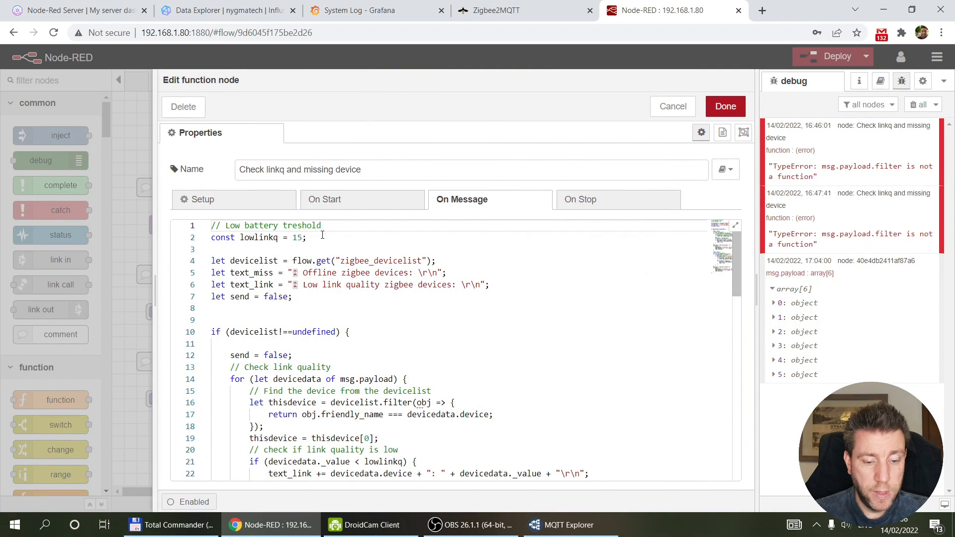
left_click_drag(323, 235, 195, 226)
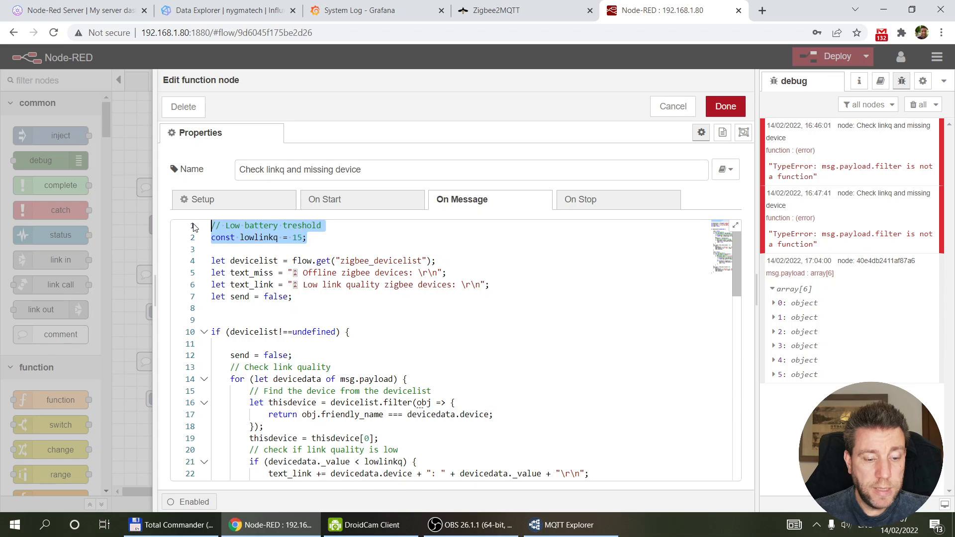
left_click(310, 238)
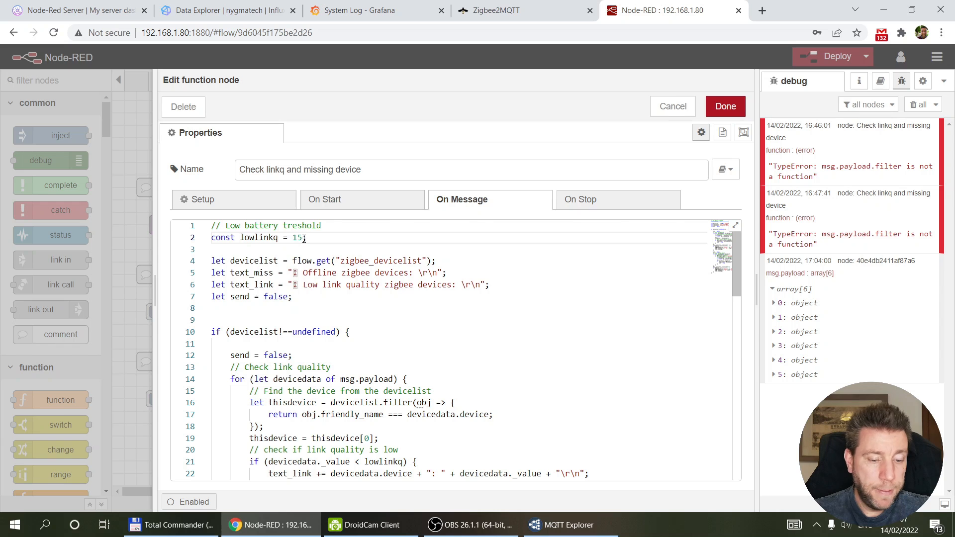
left_click_drag(302, 237, 293, 238)
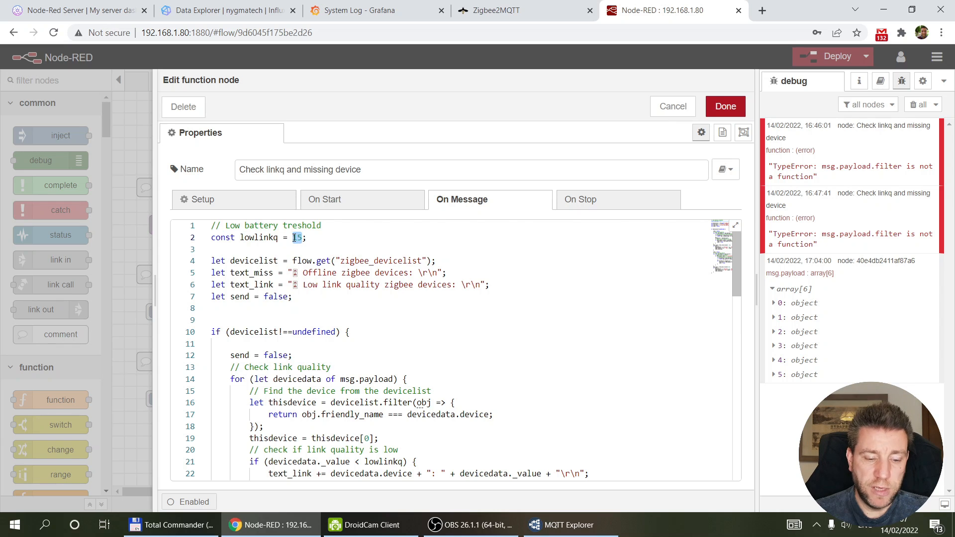
type("10")
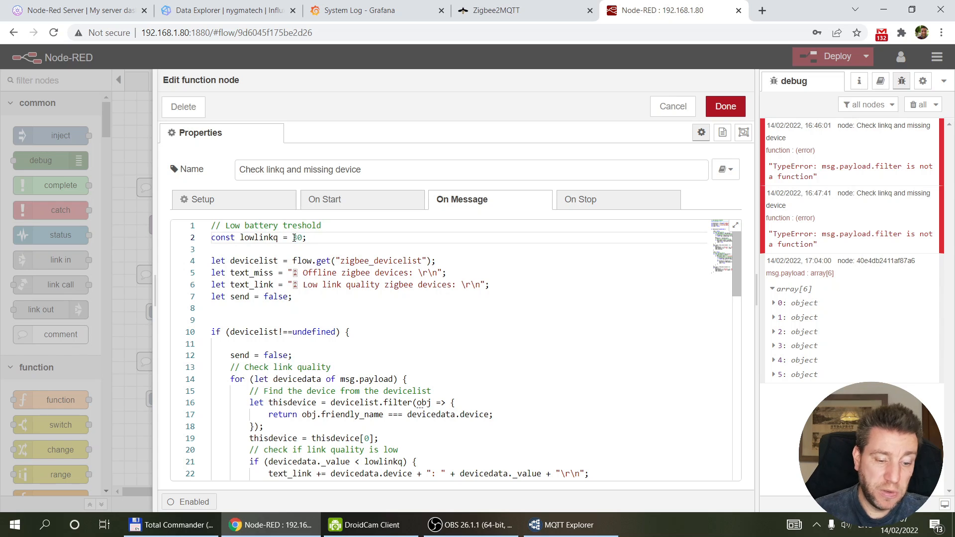
- Examine how the function gets zigbee_devicelist and loops over the payload to compare each device's link quality with lowlinkq
left_click(350, 261)
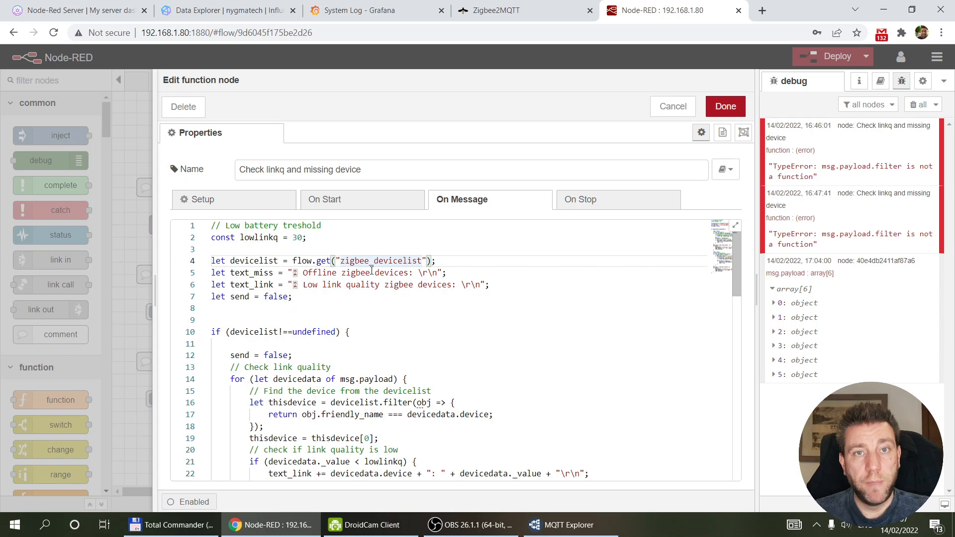
scroll(371, 270, "down", 1)
scroll(371, 270, "up", 1)
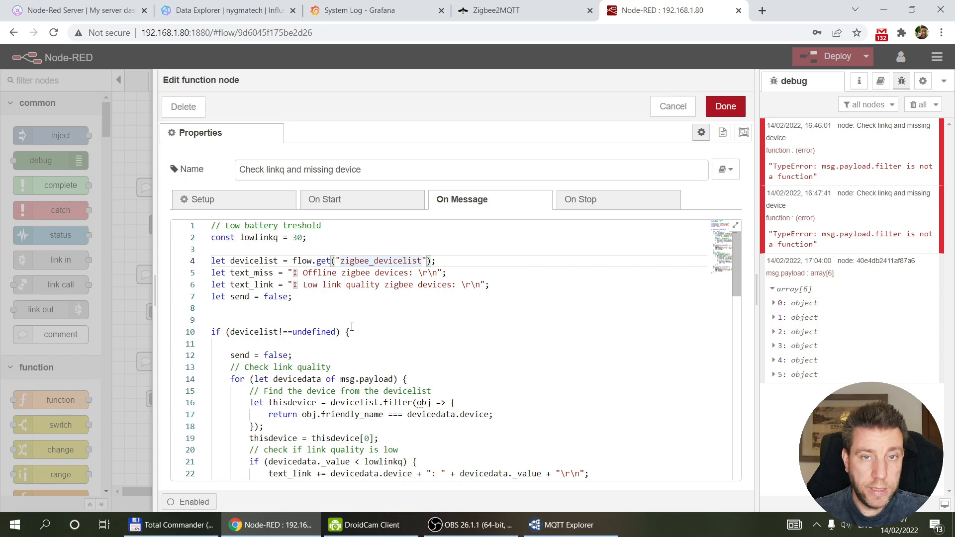
scroll(351, 326, "down", 2)
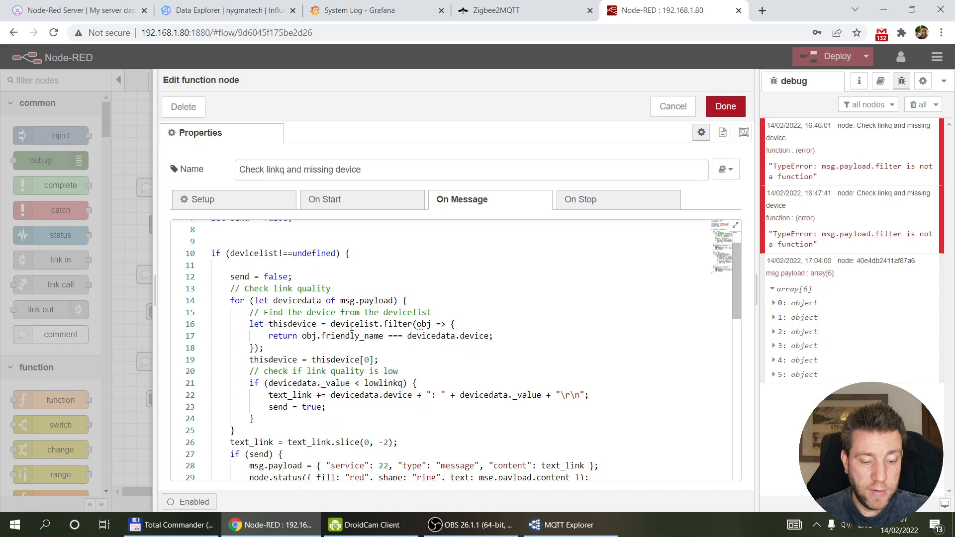
mouse_move(299, 383)
scroll(304, 341, "down", 1)
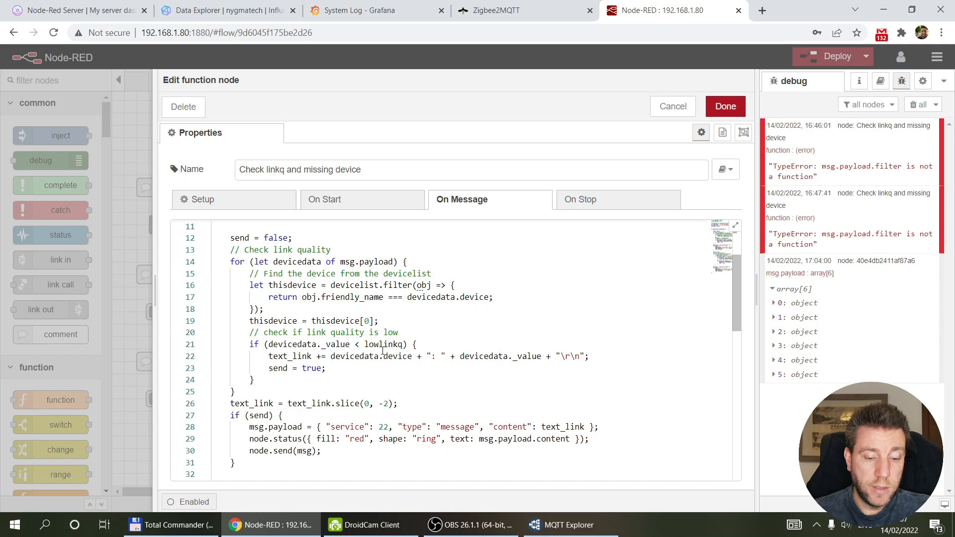
mouse_move(367, 344)
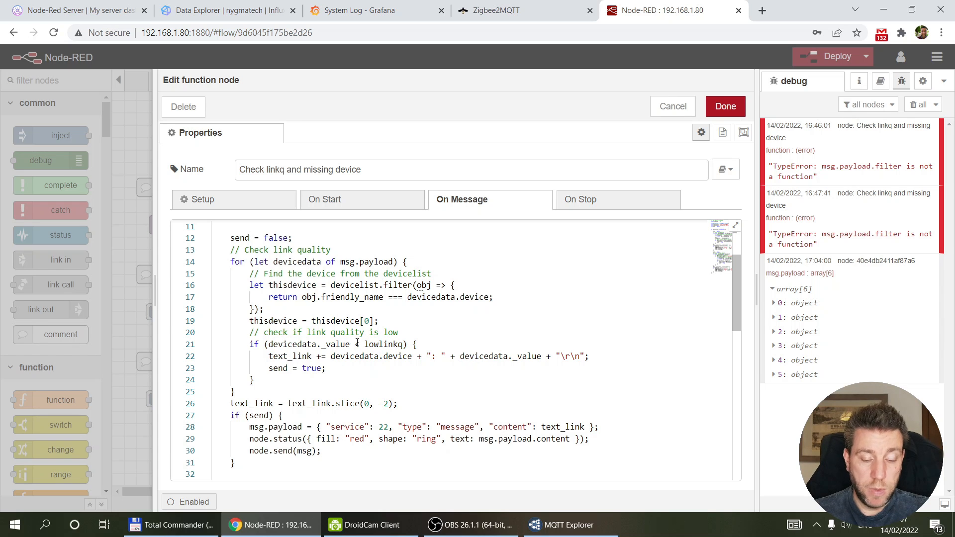
- Highlight the low link quality message payload in the function code and read through the offline device check below it
scroll(357, 342, "down", 2)
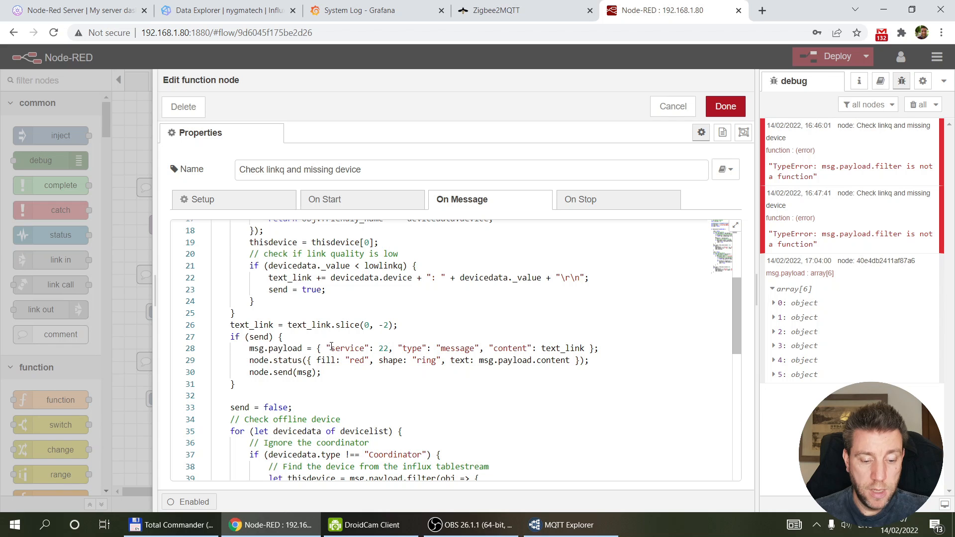
left_click_drag(614, 347, 255, 349)
scroll(341, 325, "down", 3)
scroll(342, 325, "down", 2)
scroll(329, 304, "up", 1)
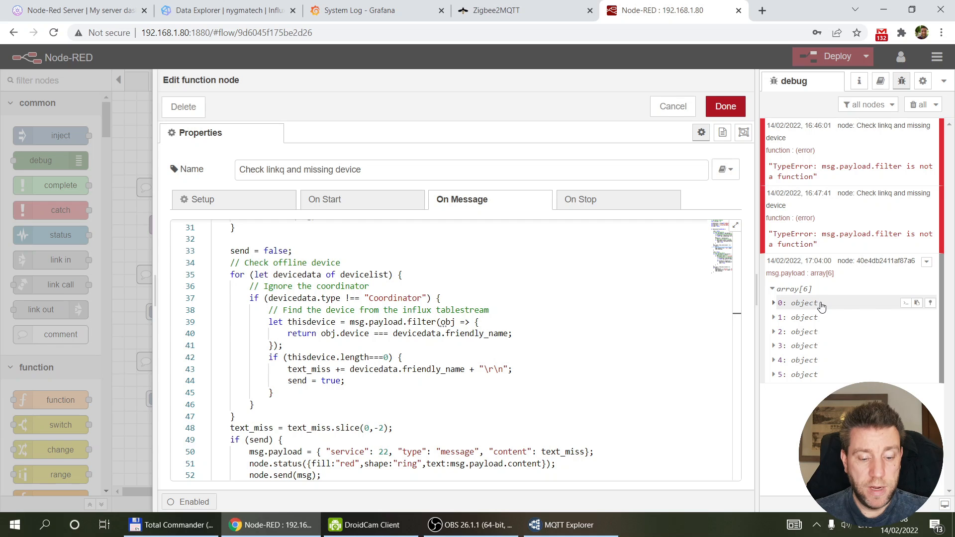
- Compare the offline device check with the logged payload array, expanding object 2 in the debug output
scroll(467, 350, "down", 2)
scroll(369, 285, "up", 1)
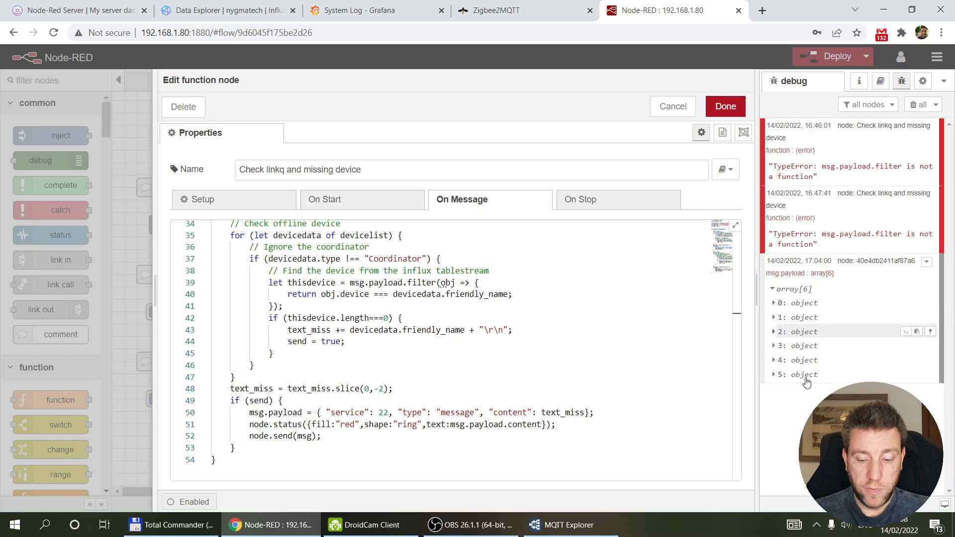
left_click(772, 336)
scroll(773, 340, "down", 1)
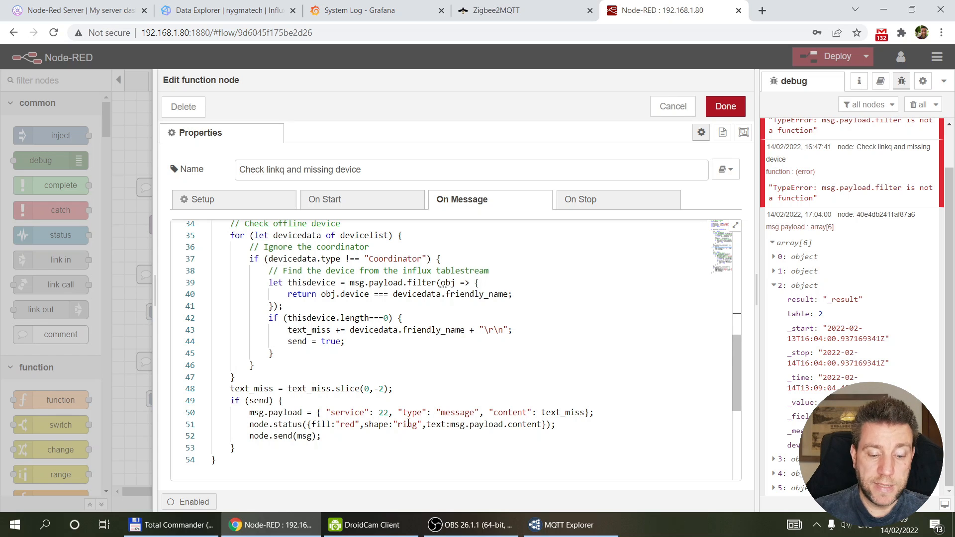
- Highlight the payload object that sends text_miss and review the offline and low link quality message texts at the function's start
left_click_drag(317, 413, 611, 415)
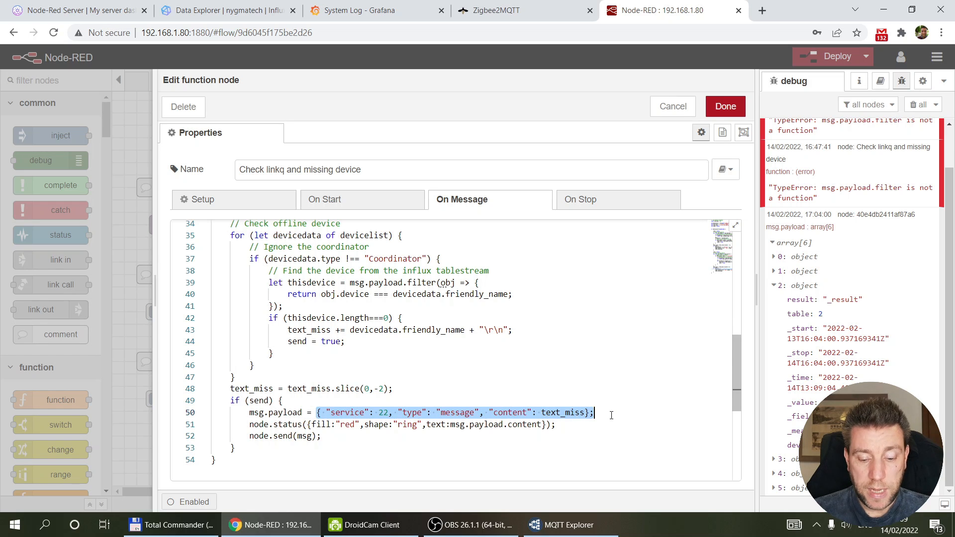
left_click(611, 415)
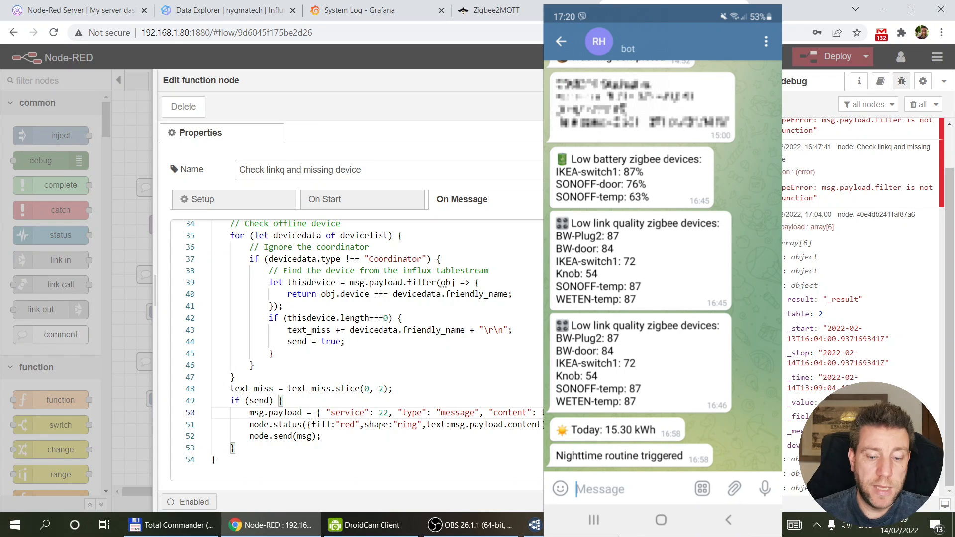
scroll(369, 305, "up", 10)
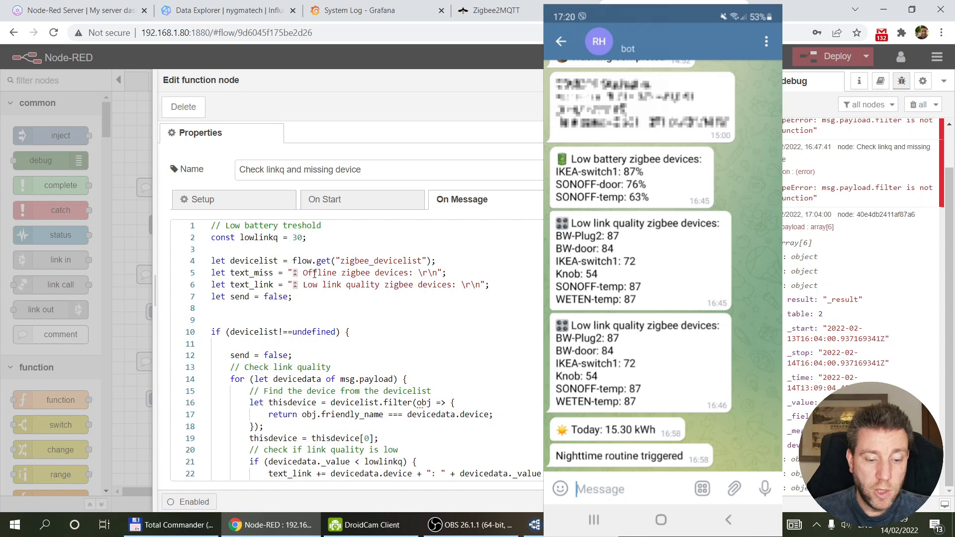
scroll(409, 368, "down", 10)
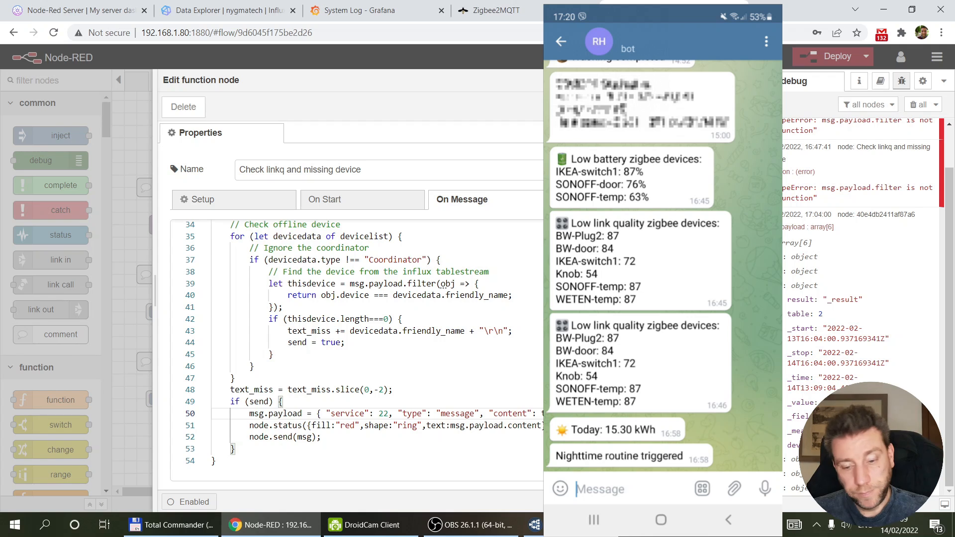
- Reopen the Check linkq and missing device function node, set the lowlinkq constant to 30, and save the node
double_click(556, 402)
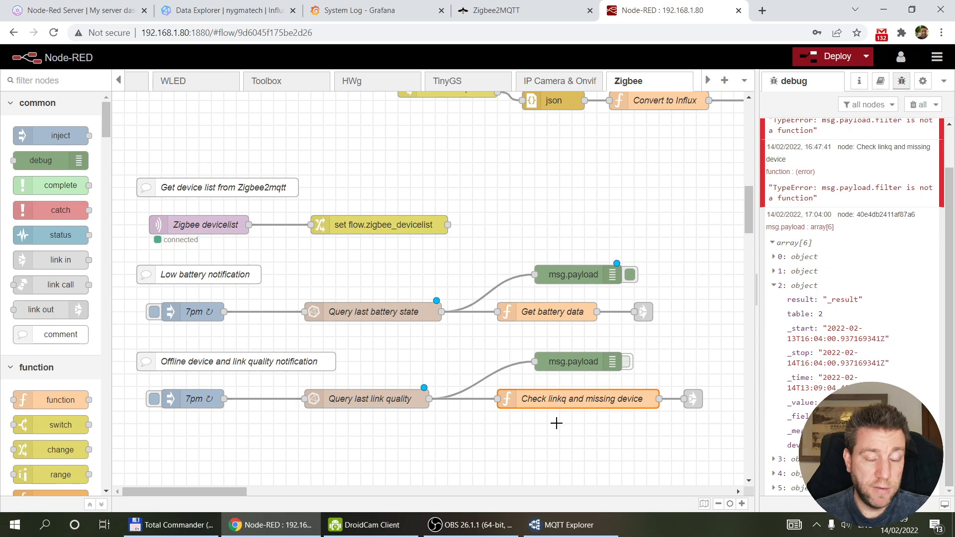
double_click(555, 400)
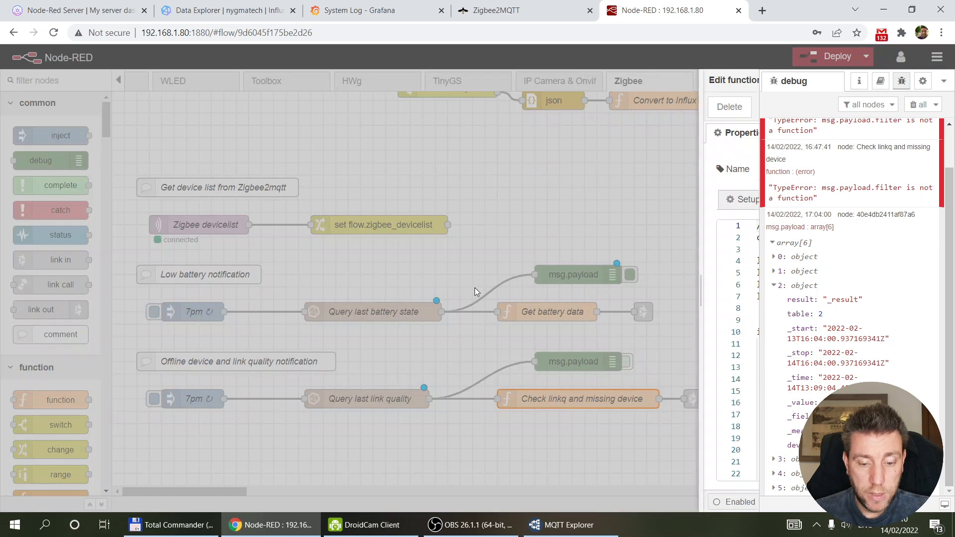
left_click(501, 237)
key("BackSpace")
key("BackSpace")
type("30;")
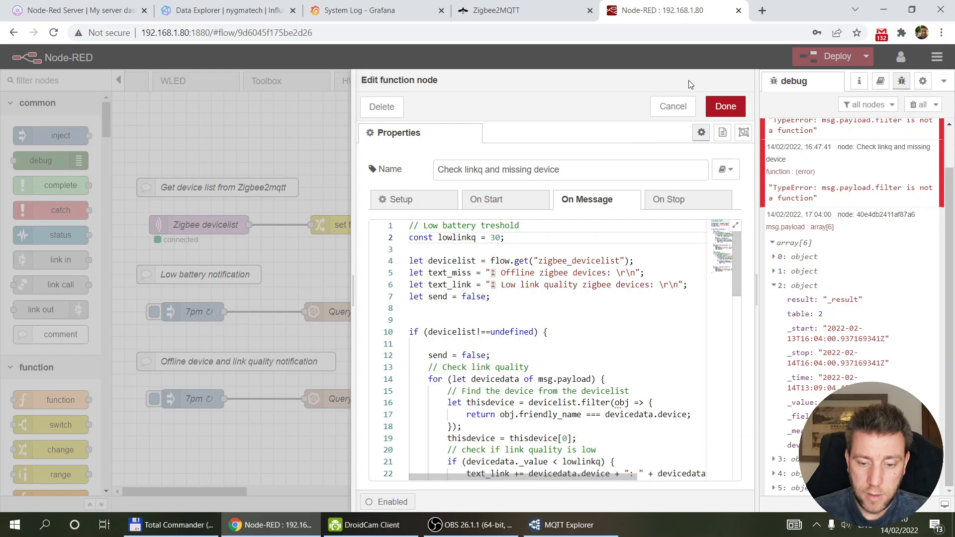
left_click(726, 104)
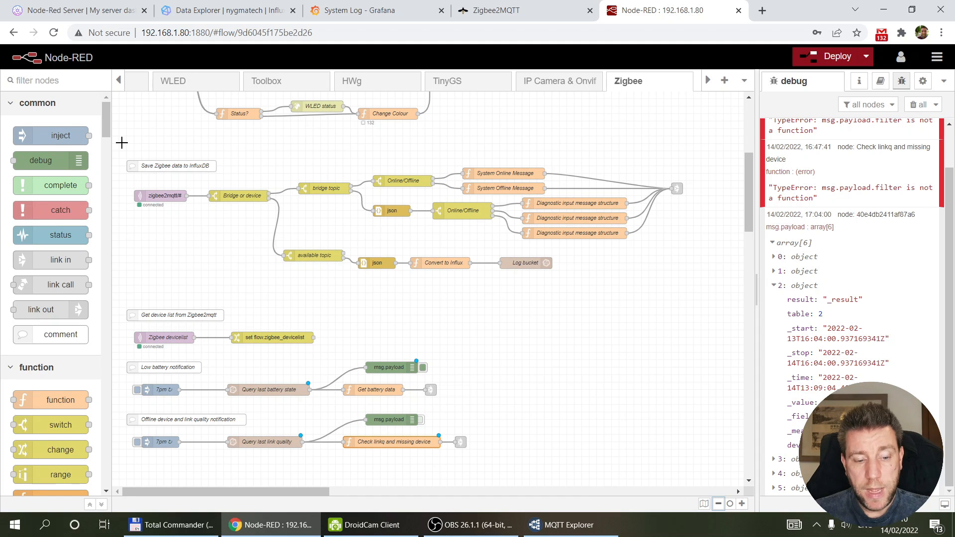
- Box-select the Zigbee logging and notification flows, and inspect the System Online Message function's code without saving changes
left_click_drag(119, 137, 726, 475)
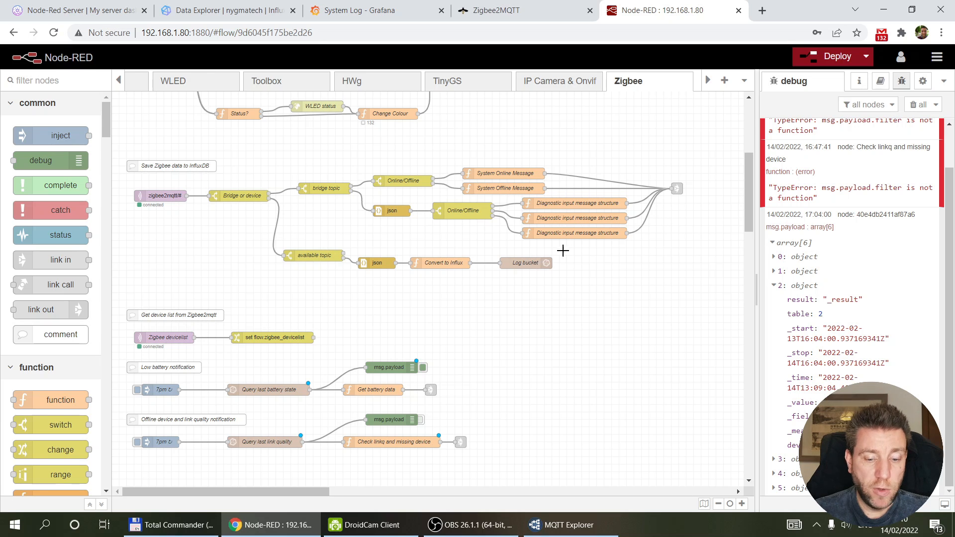
double_click(489, 173)
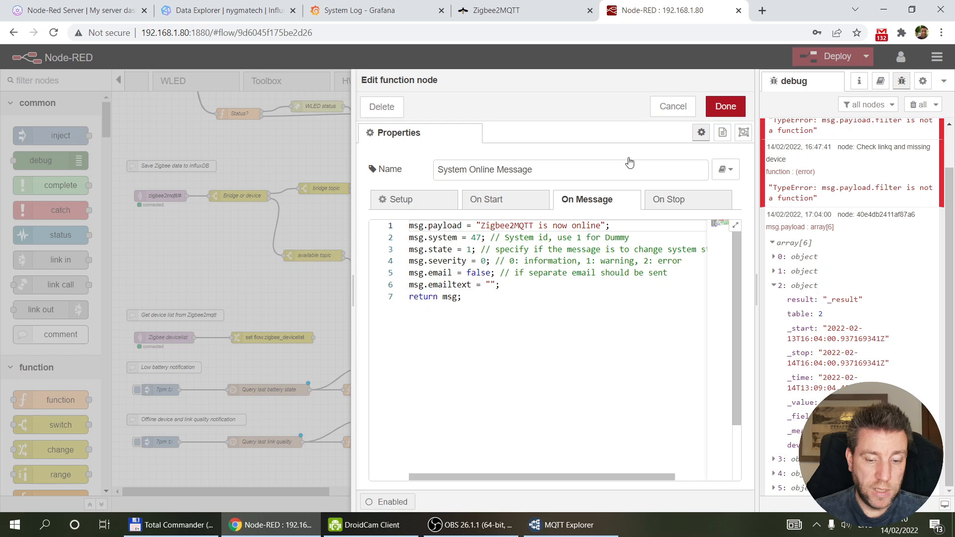
left_click(673, 106)
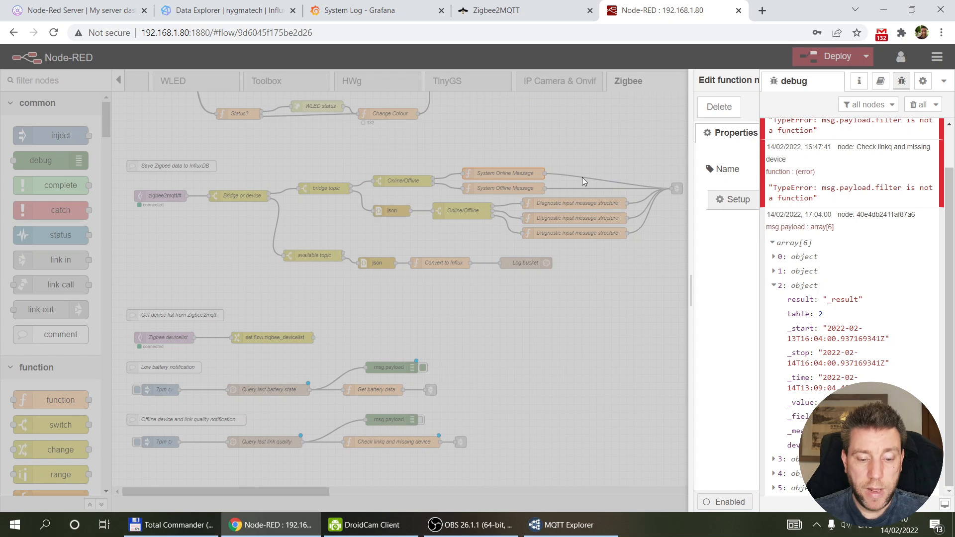
key("Escape")
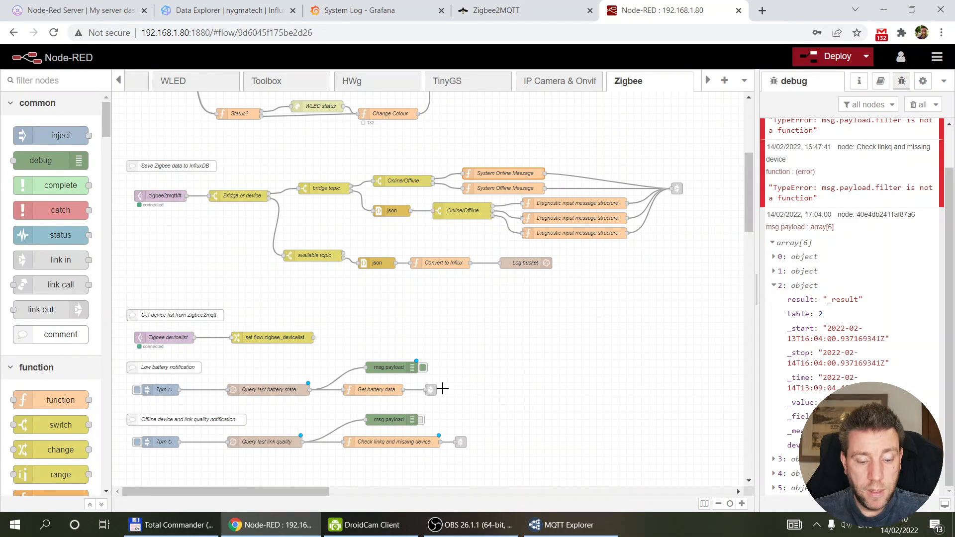